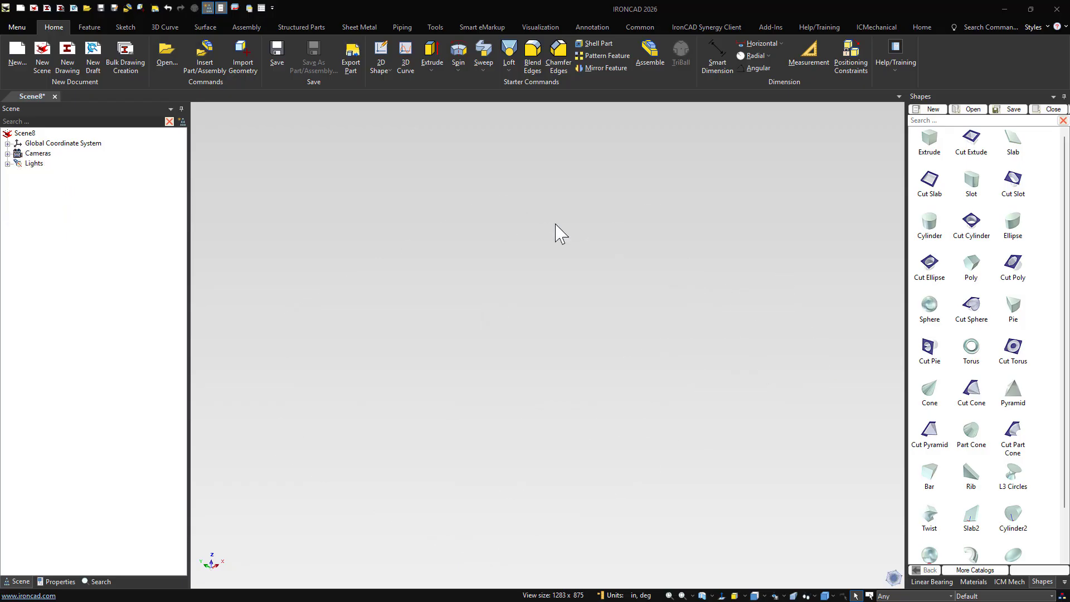
Place an Extrude block in the empty scene and select its shape for sizing
drag(929, 142, 564, 324)
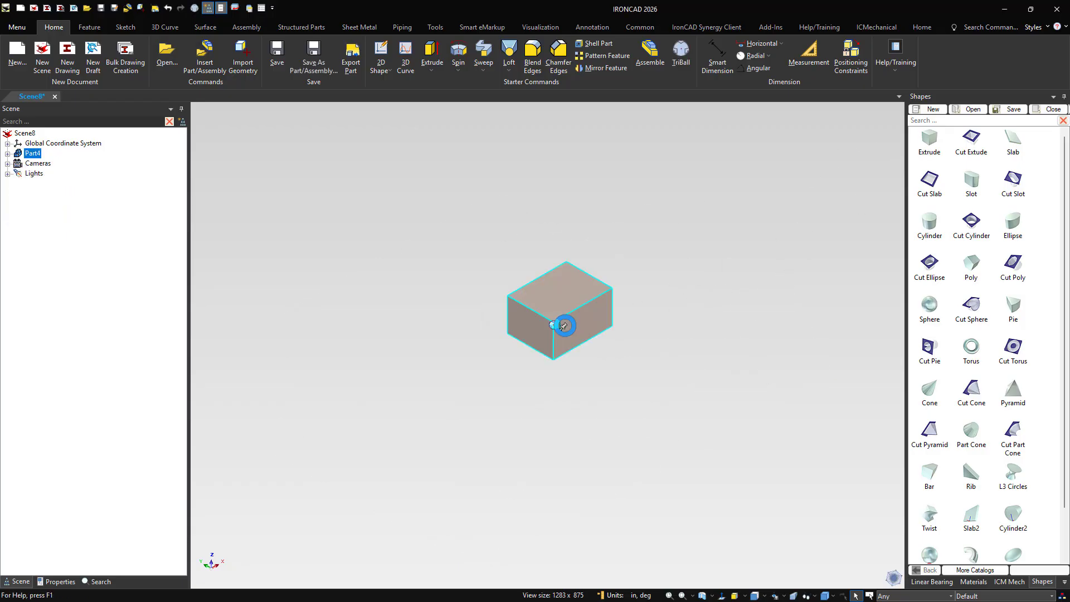
click(660, 255)
click(603, 304)
click(601, 302)
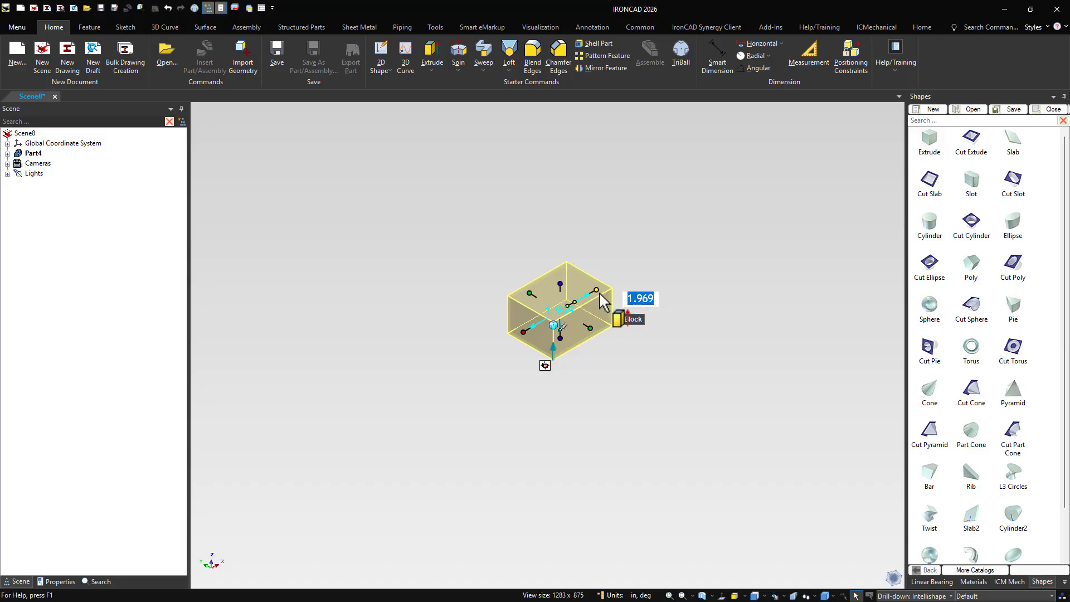
Set the block's length to 10 in and widen it symmetrically across its short direction
drag(605, 289, 760, 279)
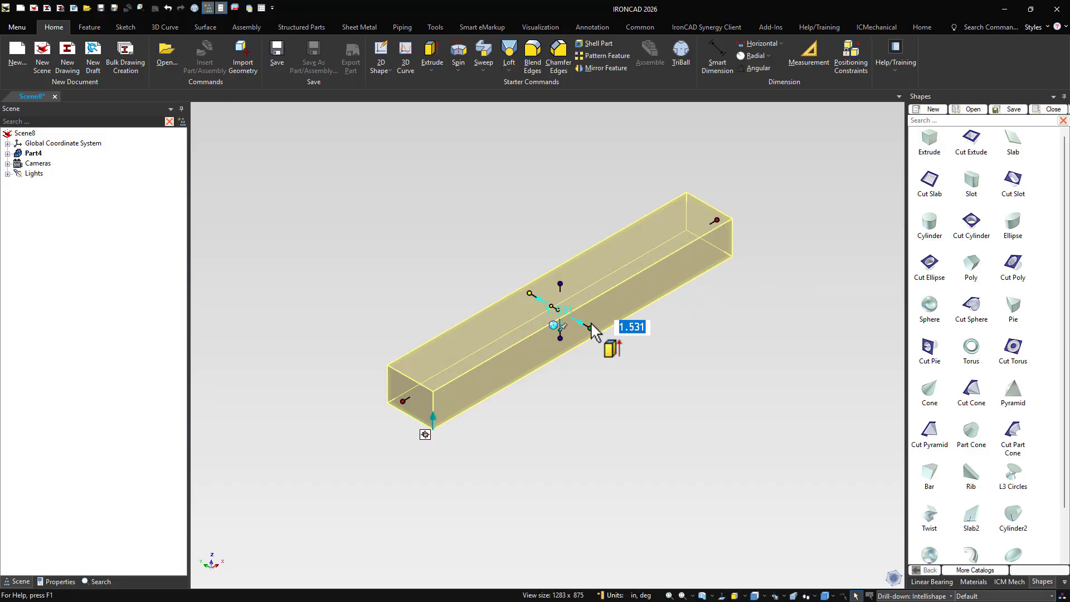
drag(591, 327, 615, 312)
text(10)
key(Return)
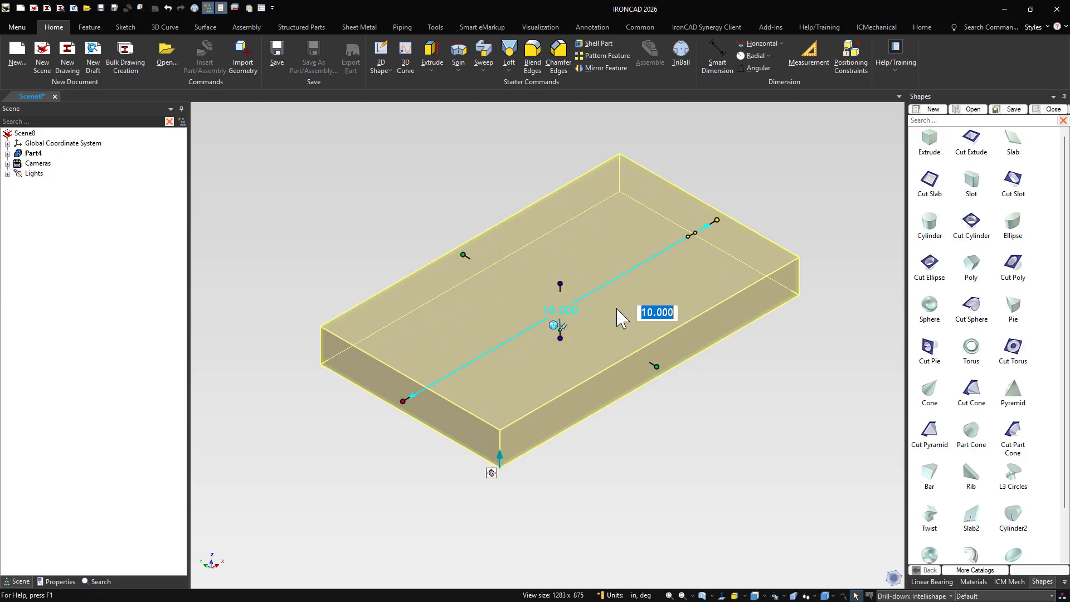
Set the block's thickness to 3/8 in to form a flat plate
drag(561, 285, 560, 288)
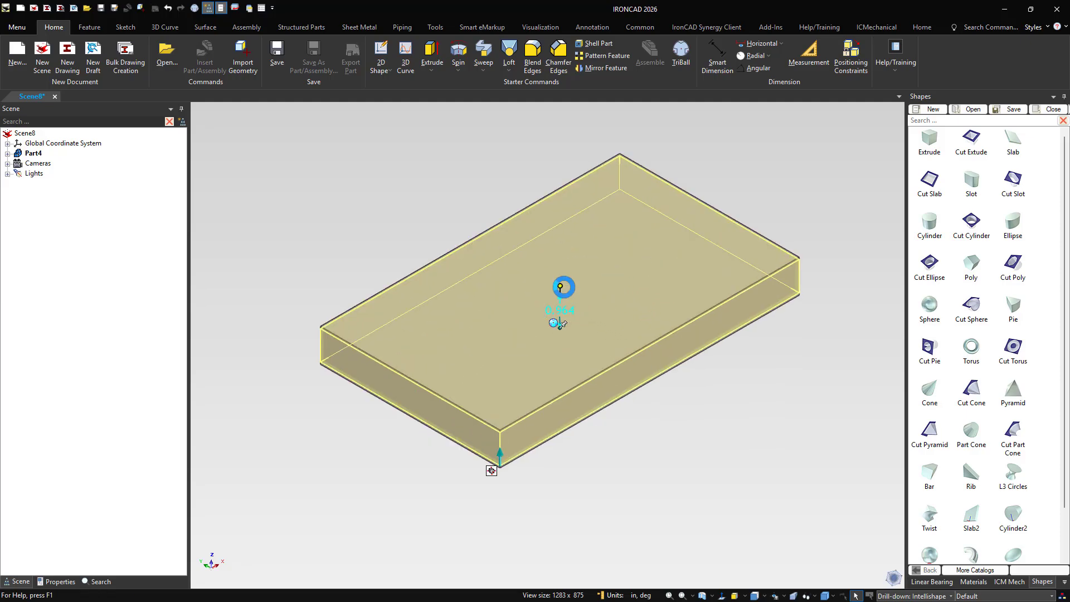
text(3/8)
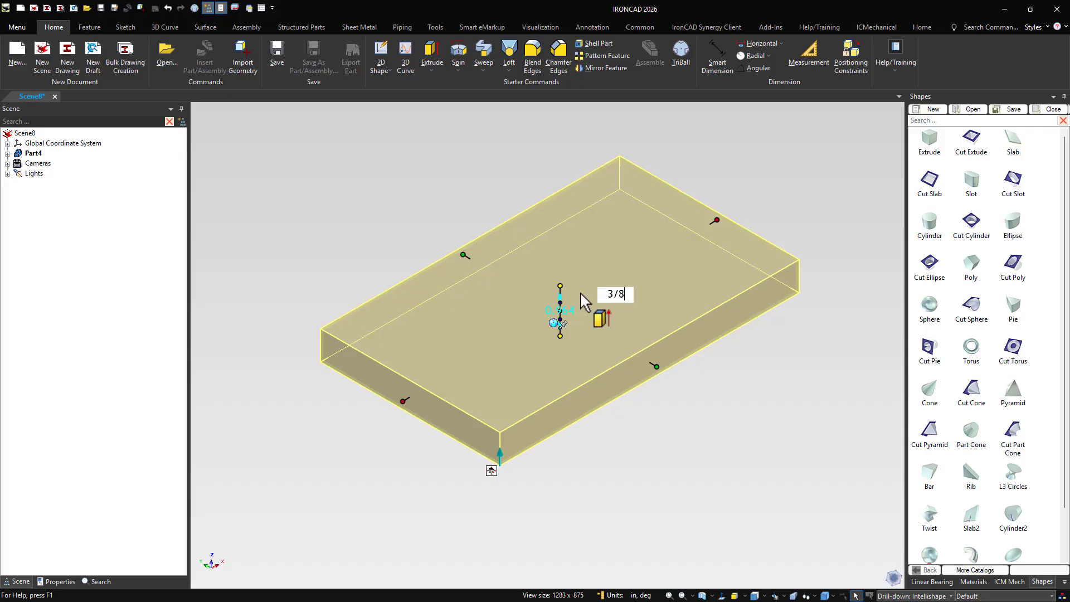
key(Return)
click(779, 152)
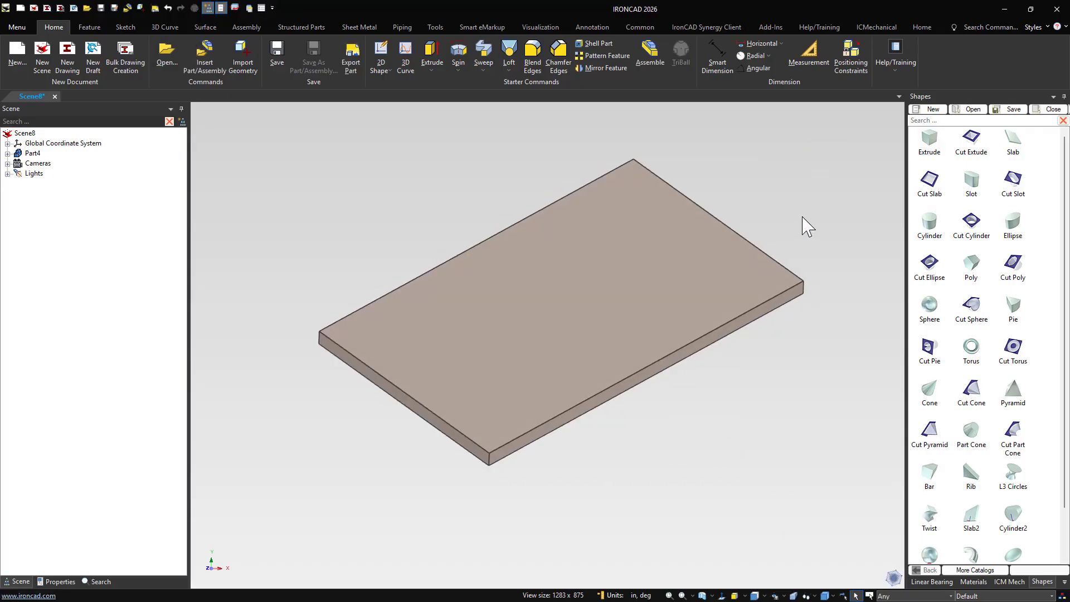
Rotate the plate 90 degrees about its vertical axis with the TriBall
click(611, 360)
key(F10)
middle_drag(614, 357, 604, 307)
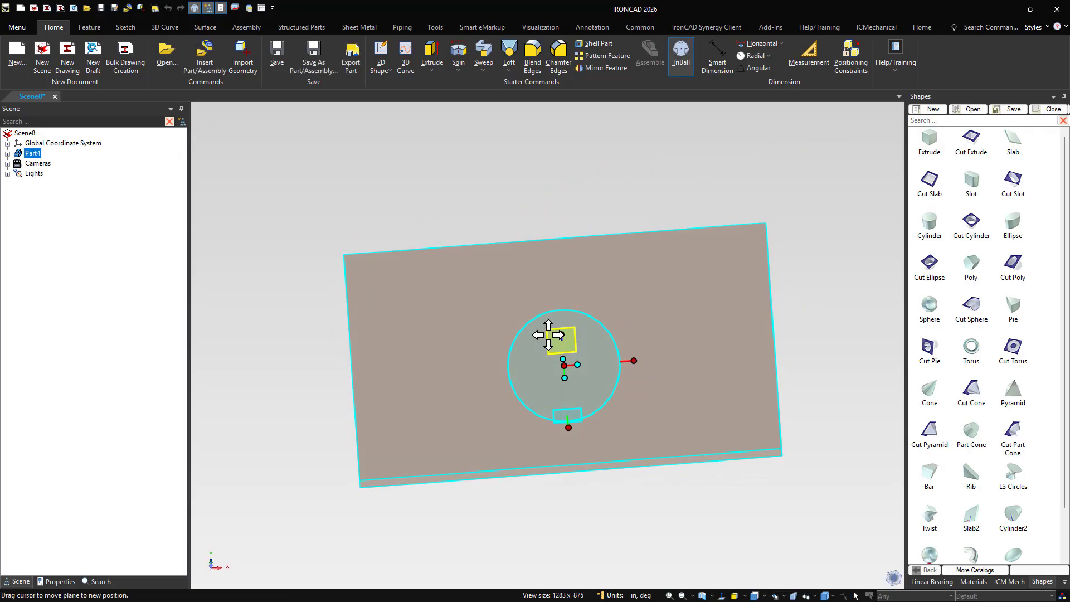
click(561, 335)
drag(601, 383, 603, 359)
text(90)
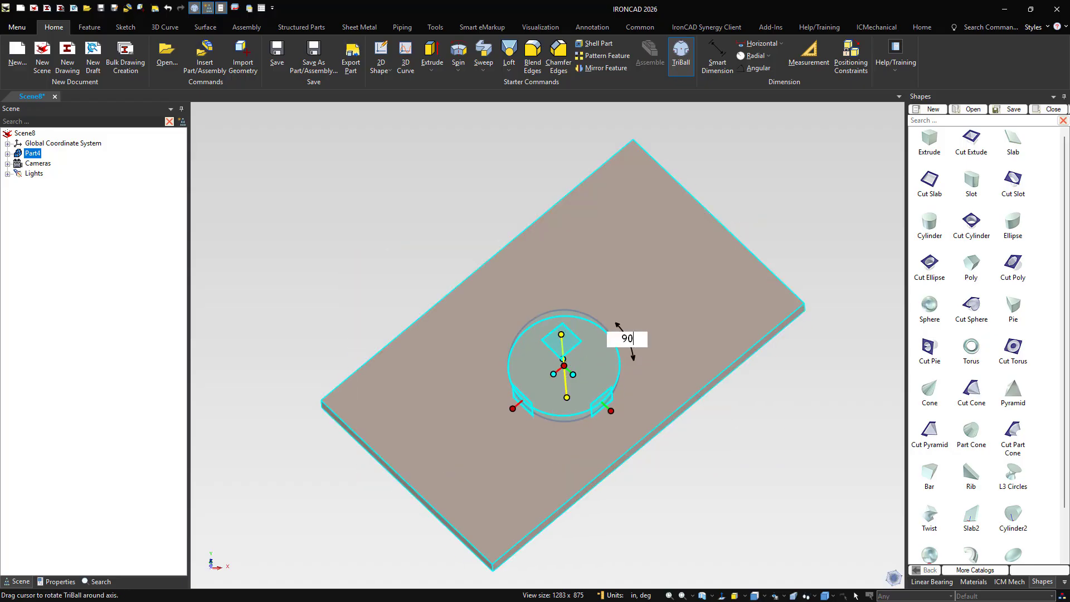
key(Return)
click(773, 325)
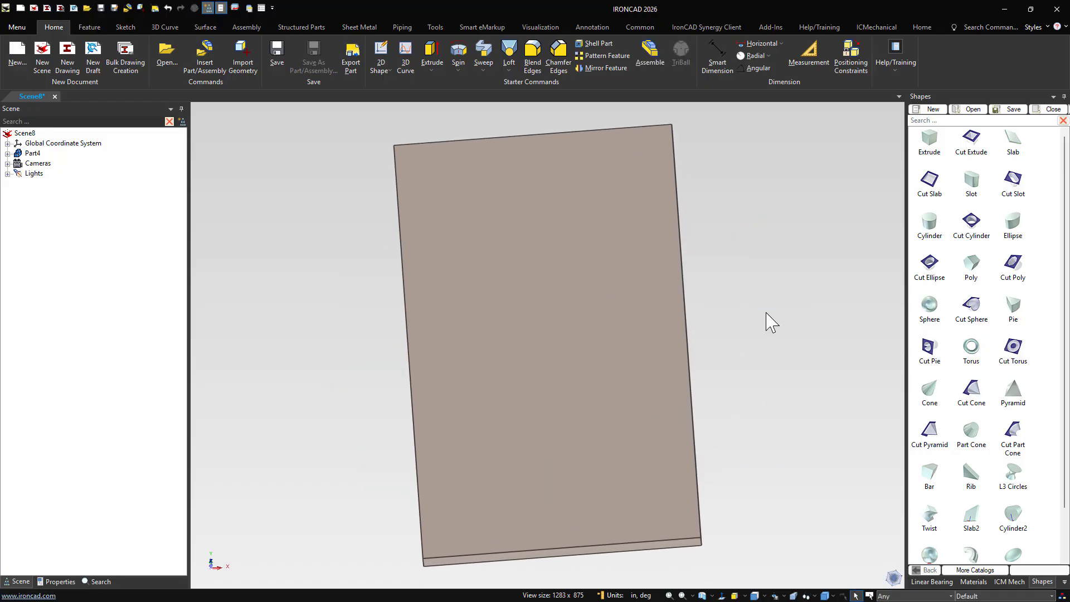
Place a Holes item from the ICM Mech catalog at the centre of the plate's top face
key(t)
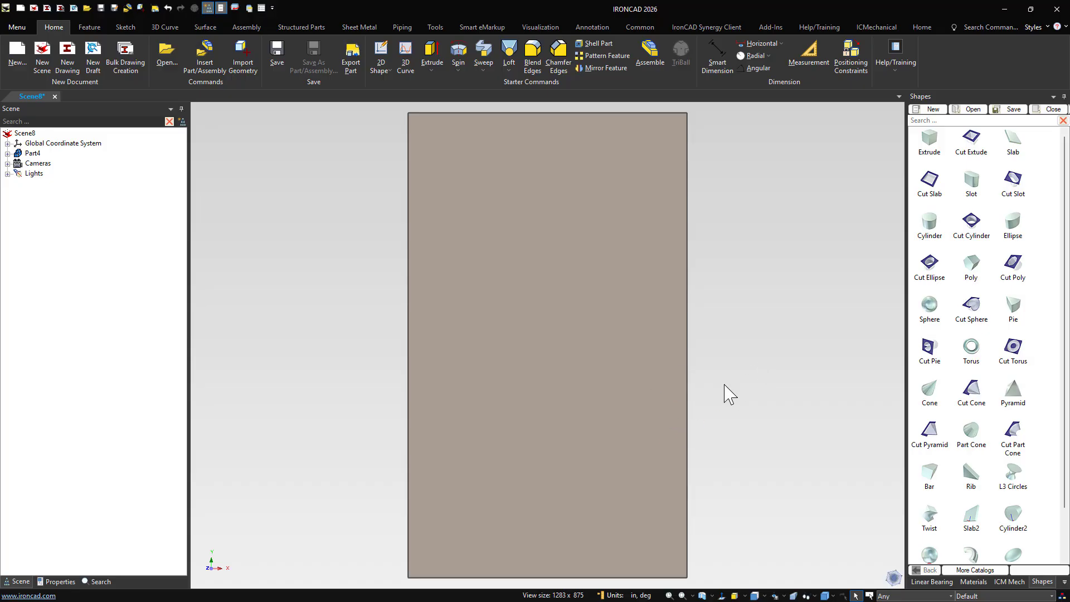
mouse_move(724, 384)
middle_down()
mouse_move(716, 391)
mouse_move(718, 372)
middle_up()
key(i)
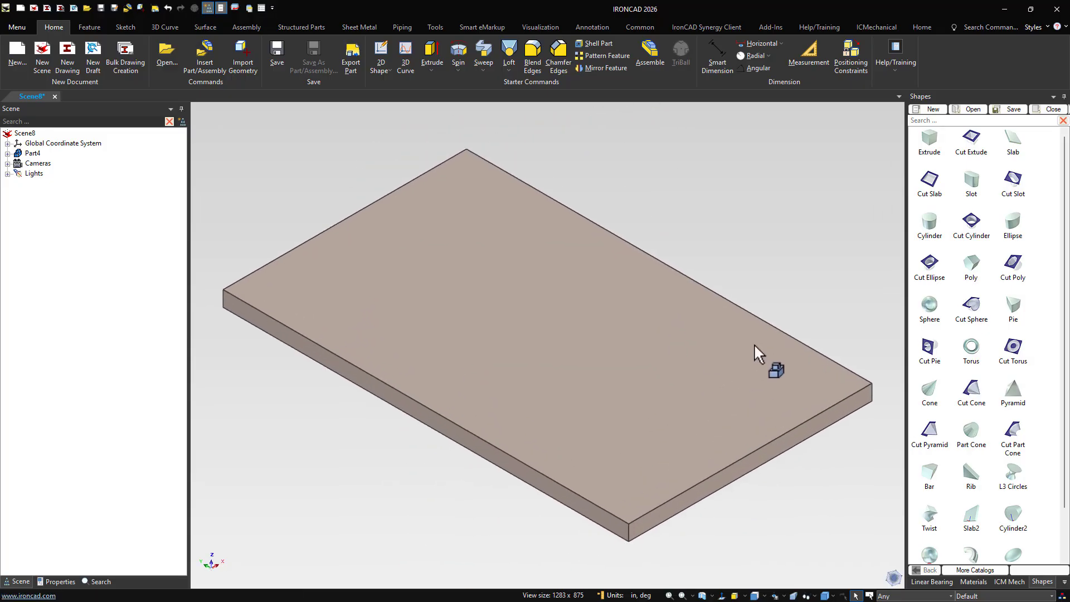
click(1010, 581)
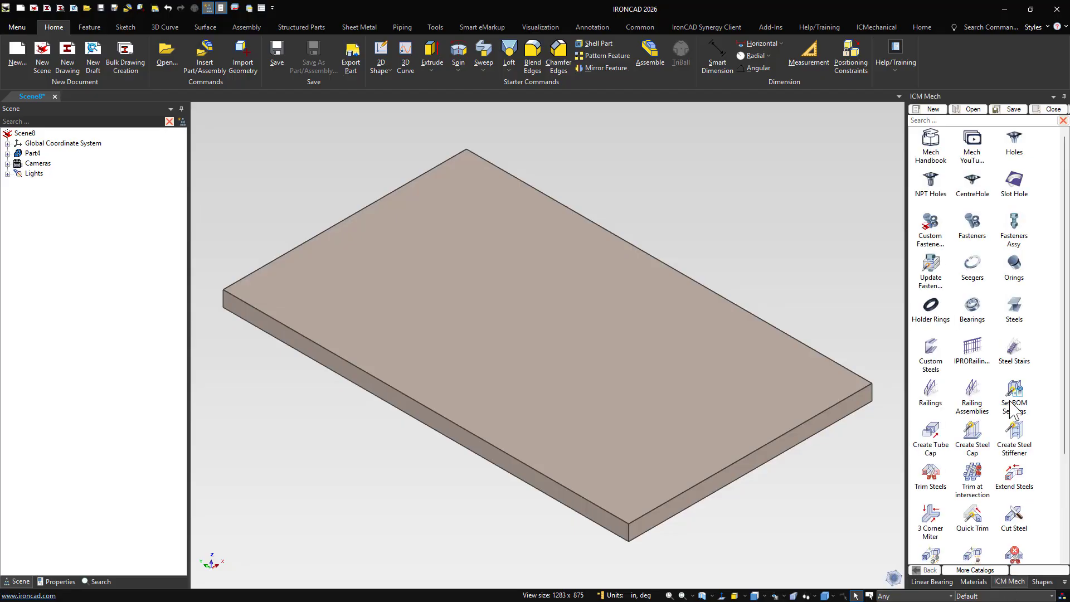
drag(1016, 153, 551, 338)
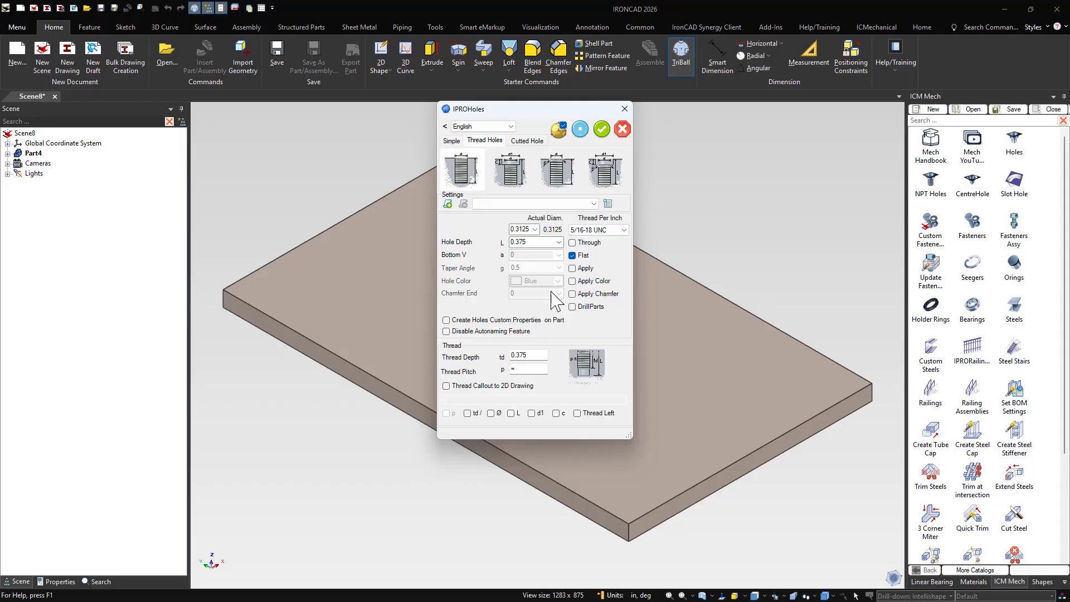
Set the threaded hole to 0.19 diameter with 10-24 UNC thread, keeping 0.375 as the hole depth
click(534, 229)
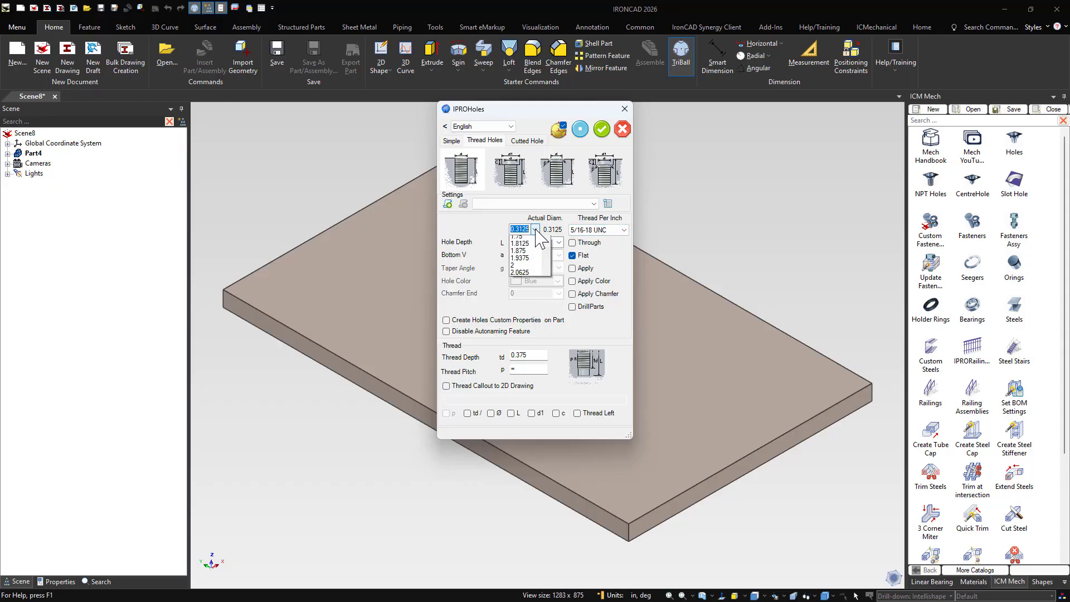
scroll(540, 259, up, 4)
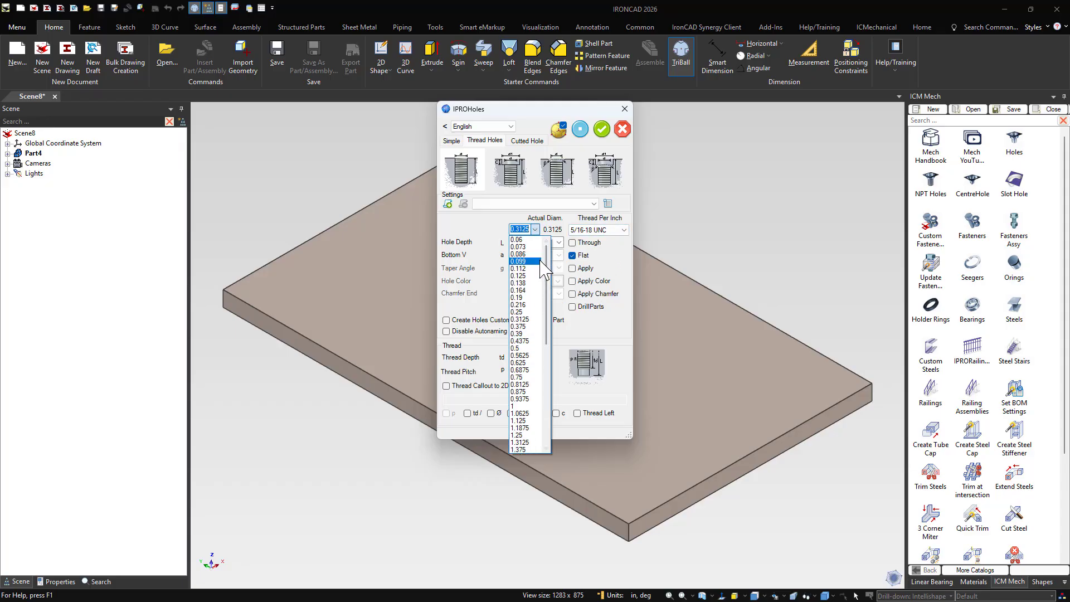
click(521, 297)
click(592, 230)
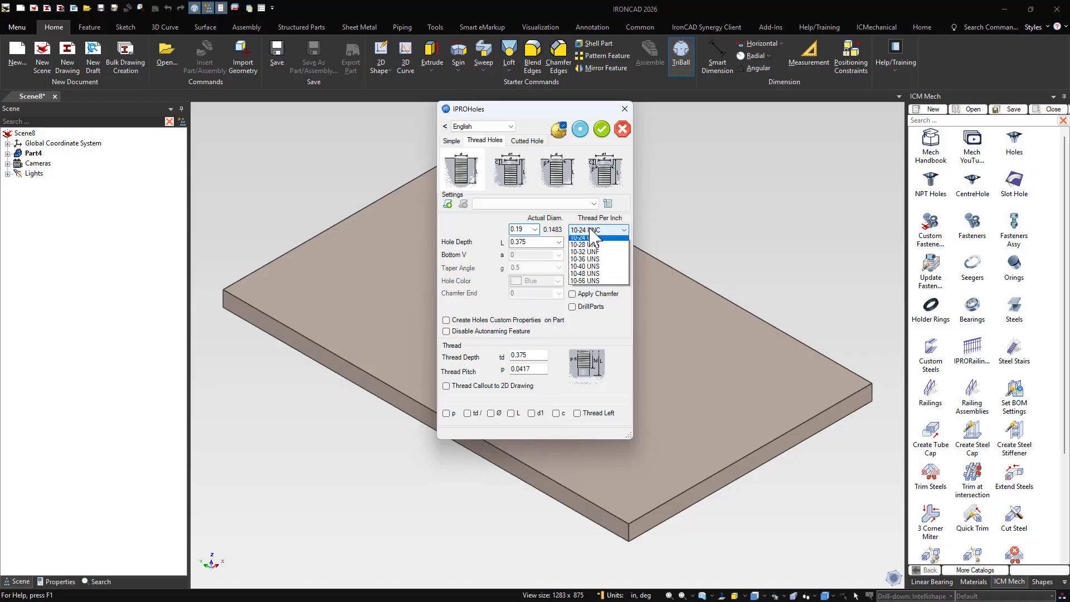
click(593, 240)
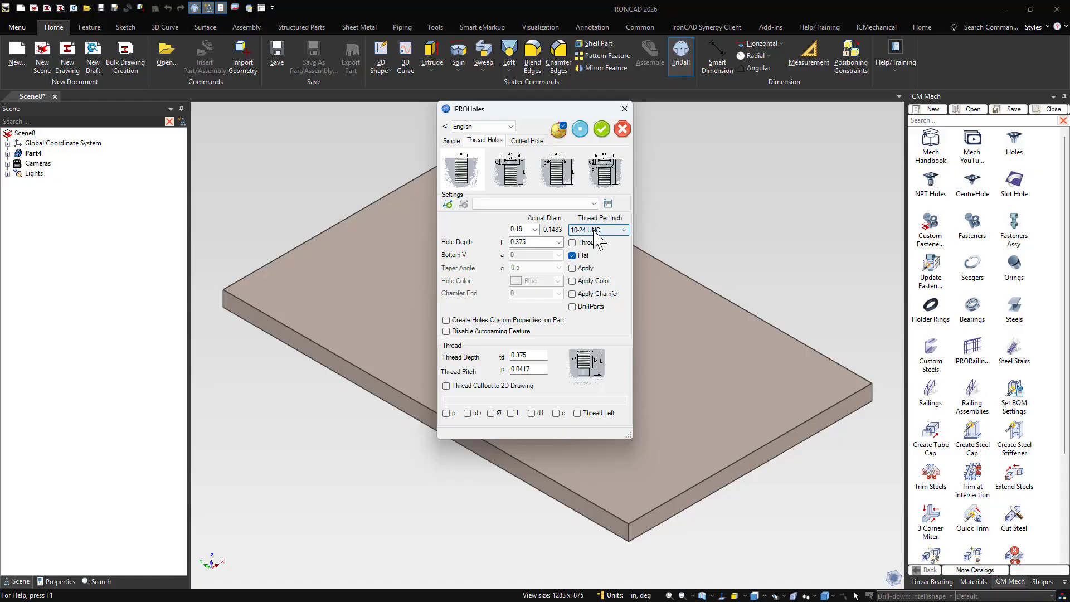
click(559, 242)
click(531, 253)
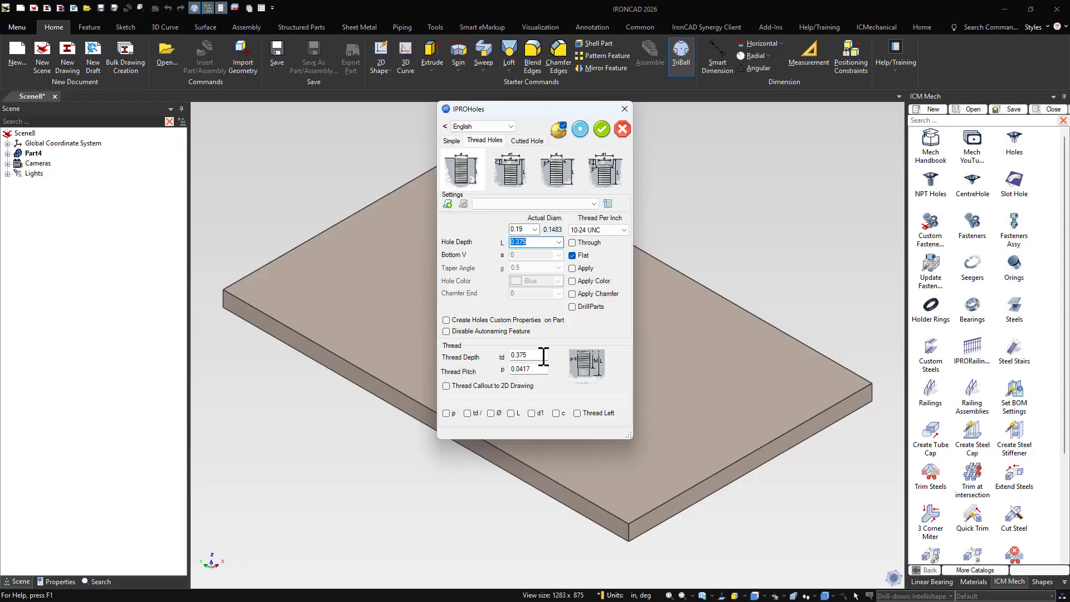
Generate the 10-24 UNC threaded hole in the plate, inspect it up close and accept it
click(580, 129)
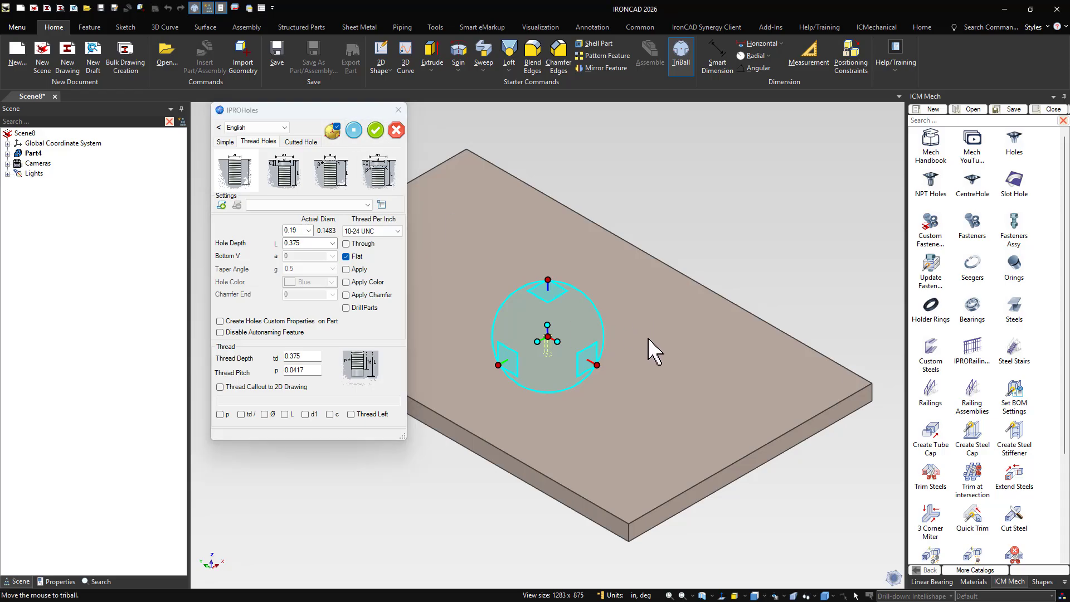
middle_drag(650, 346, 616, 366)
key(F10)
scroll(561, 340, up, 6)
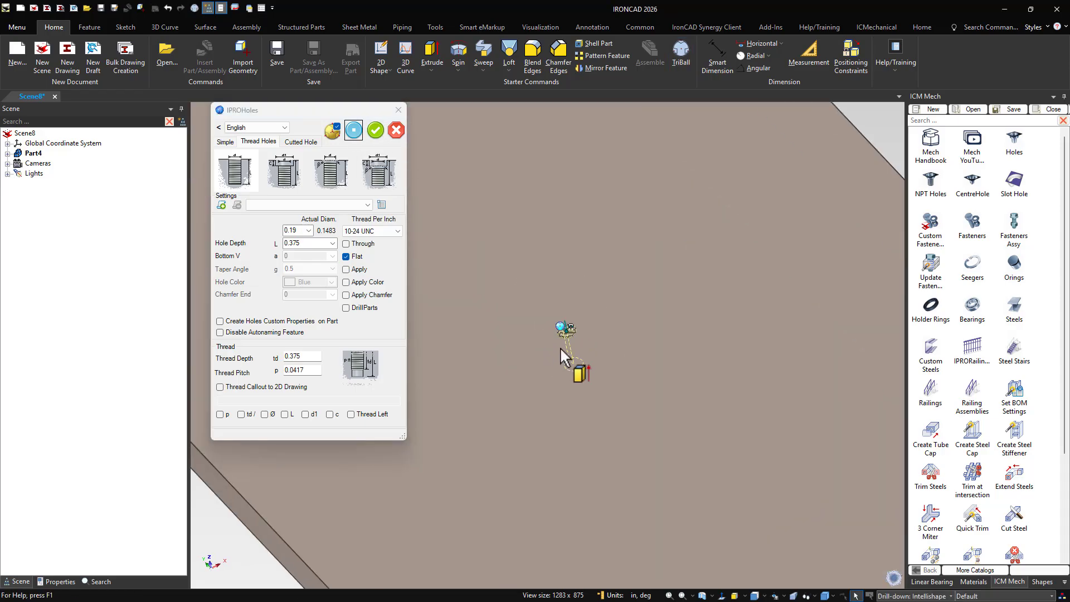
scroll(541, 330, down, 5)
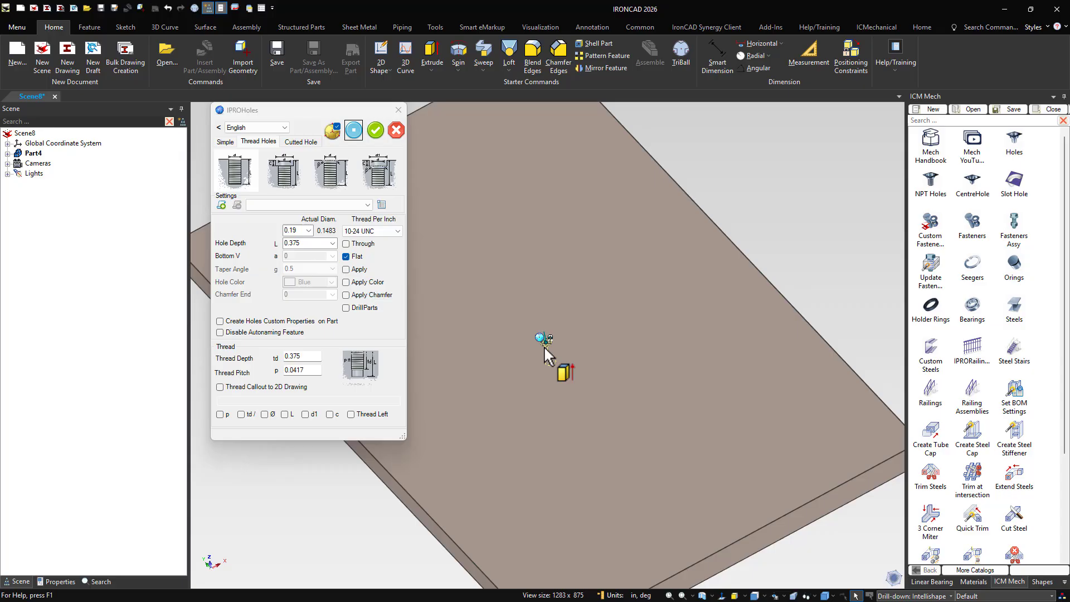
click(375, 131)
Use the TriBall to reposition the threaded hole by its distance from the midpoint of the plate's lower short edge
key(F7)
key(F10)
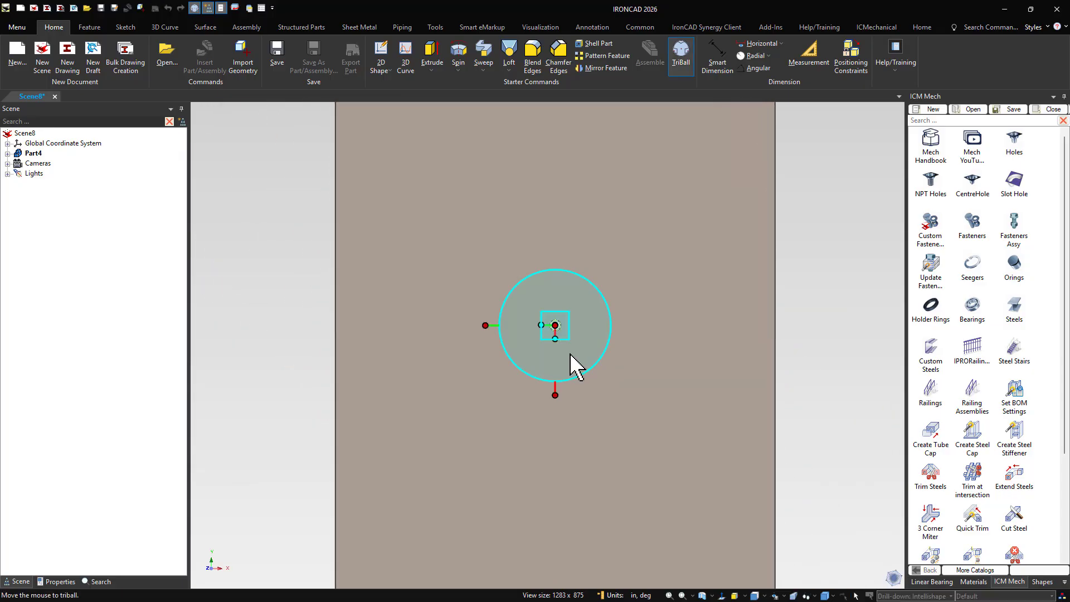
scroll(569, 355, down, 5)
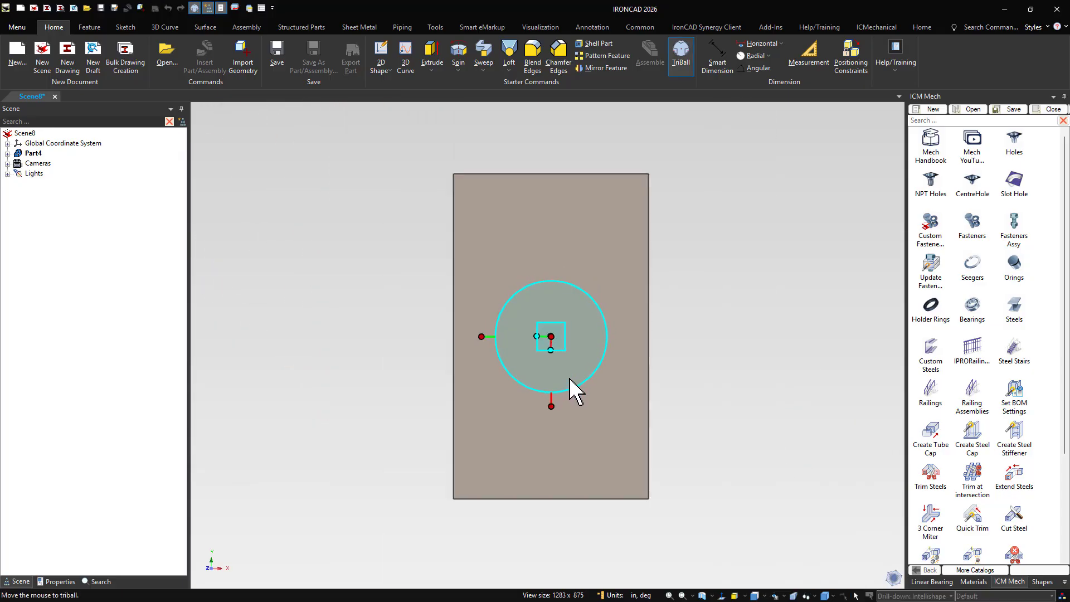
right_click(551, 405)
click(596, 499)
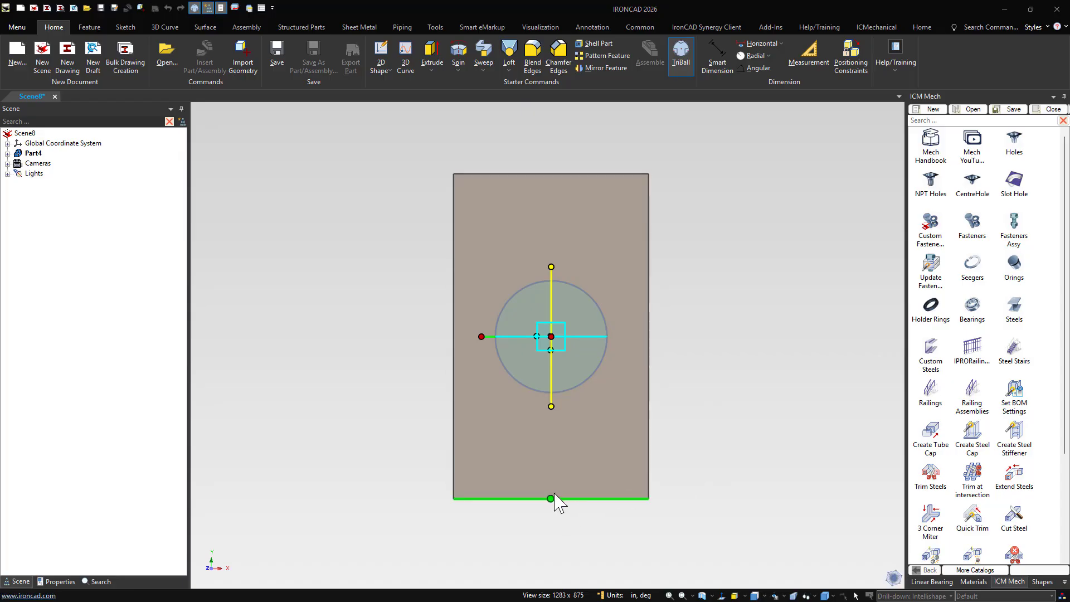
click(554, 496)
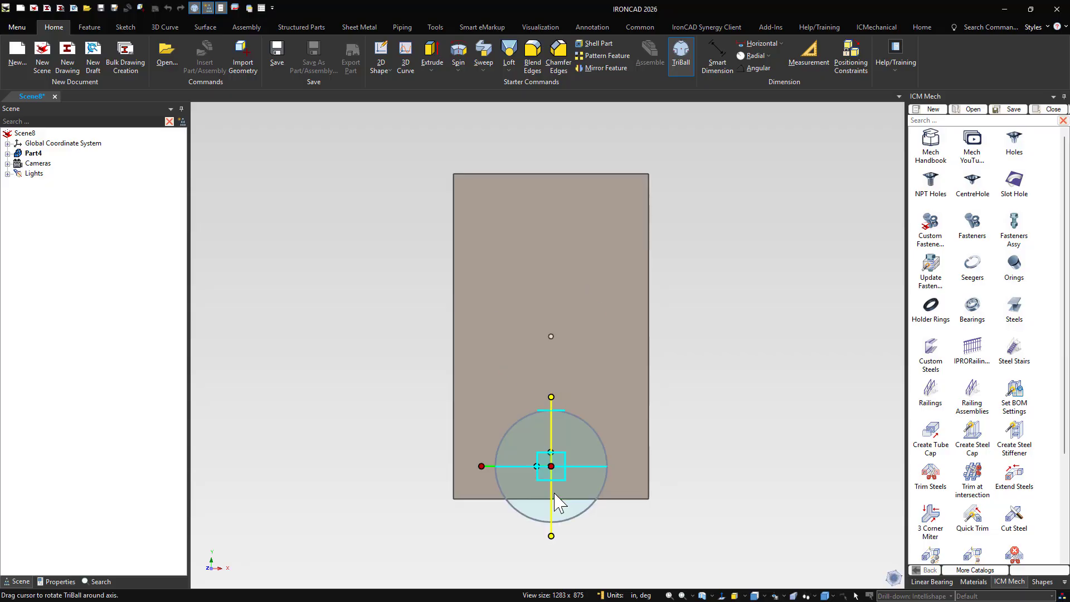
Reposition the threaded hole sideways by its distance from the plate's left long edge
right_click(481, 466)
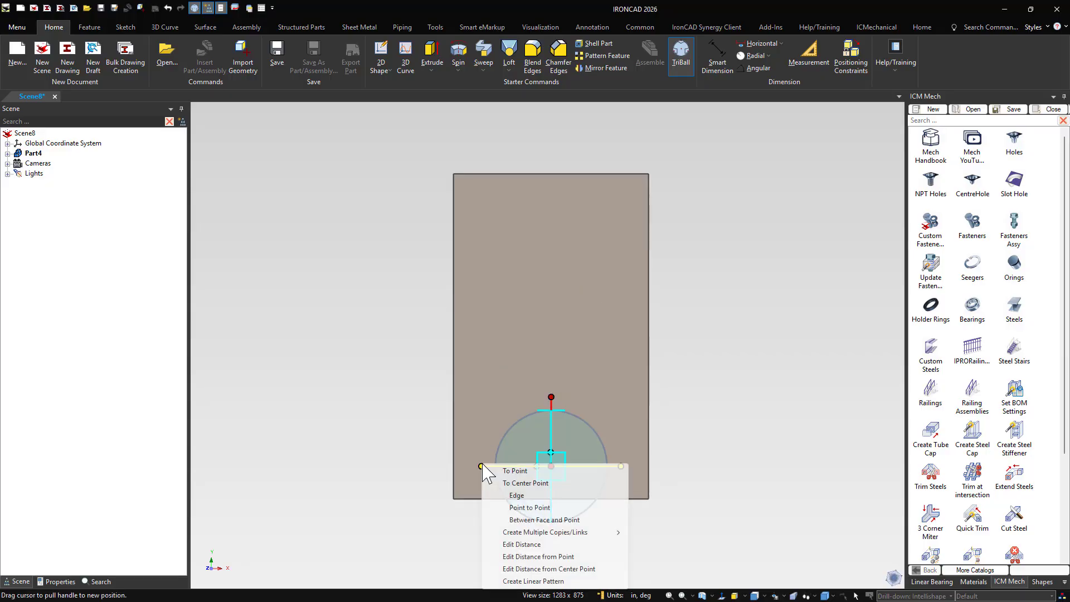
click(548, 568)
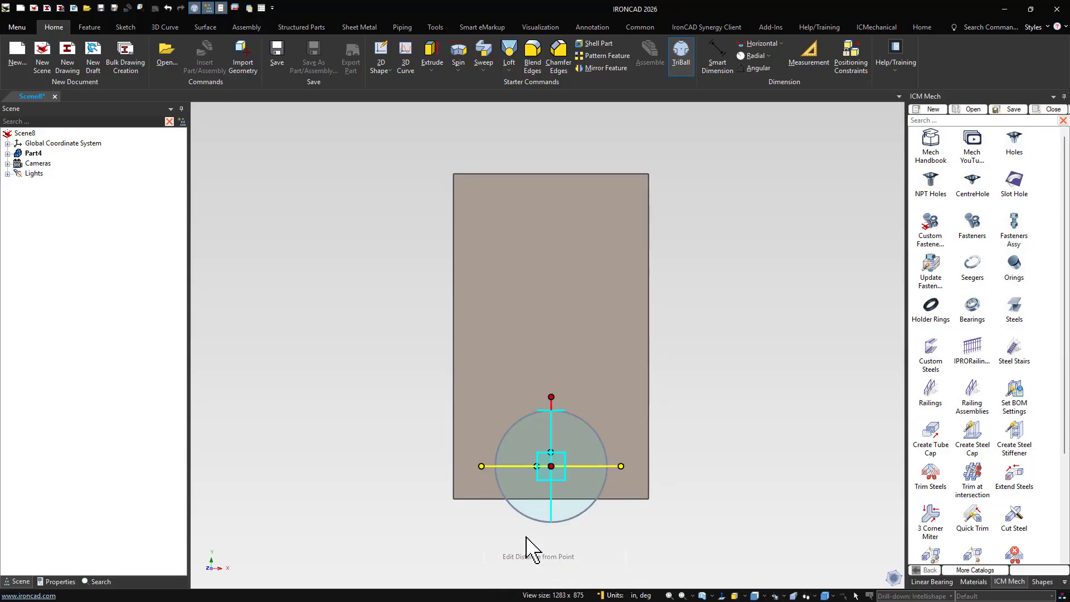
click(453, 482)
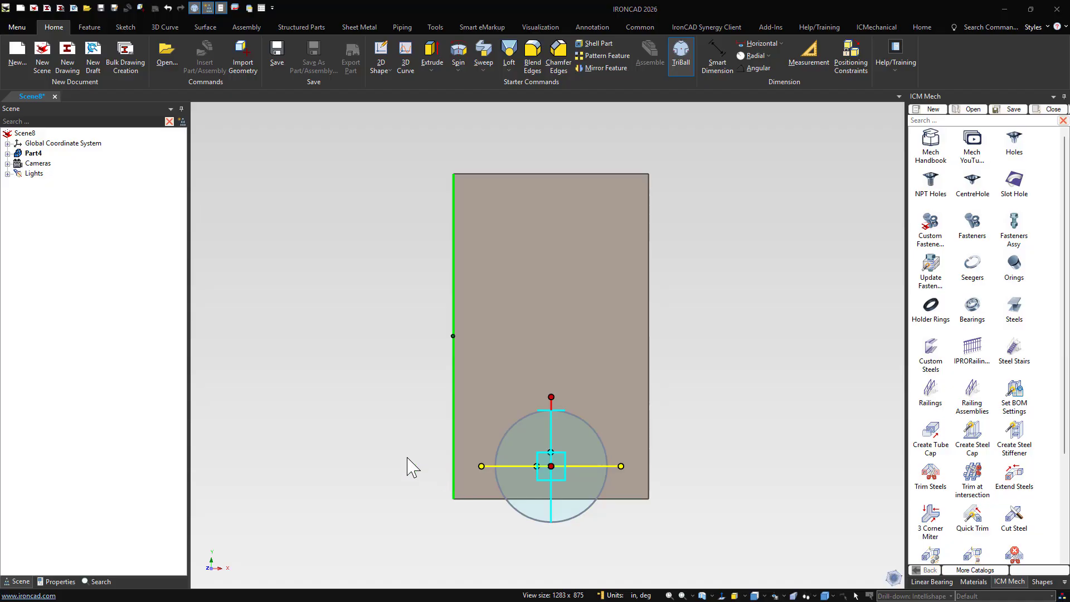
key(Return)
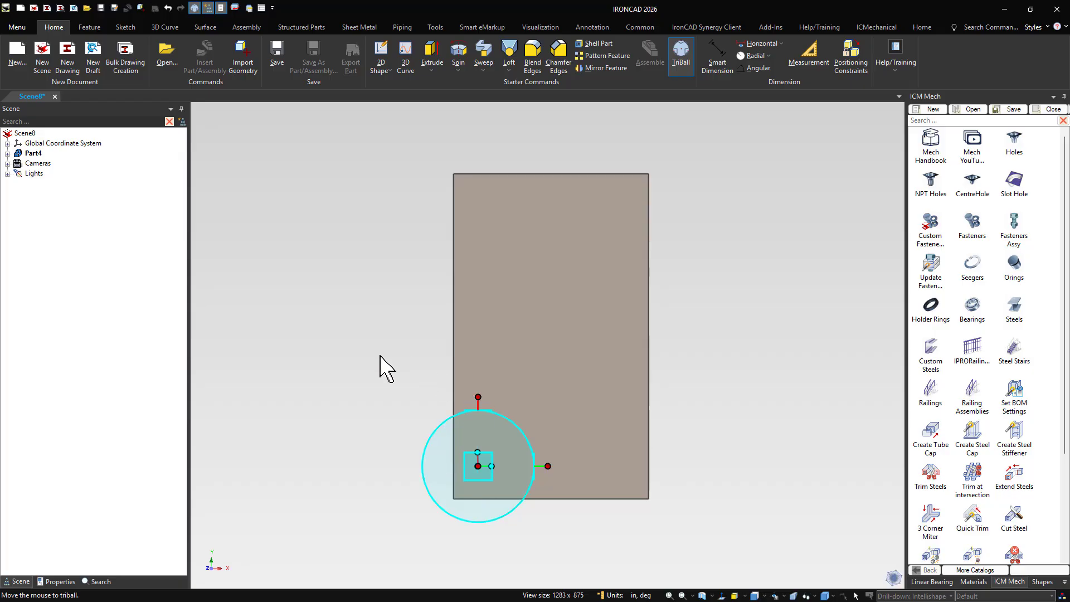
Examine the threaded hole's placement near the plate's lower-left corner, with and without the TriBall
key(F10)
scroll(487, 483, up, 3)
scroll(566, 365, down, 2)
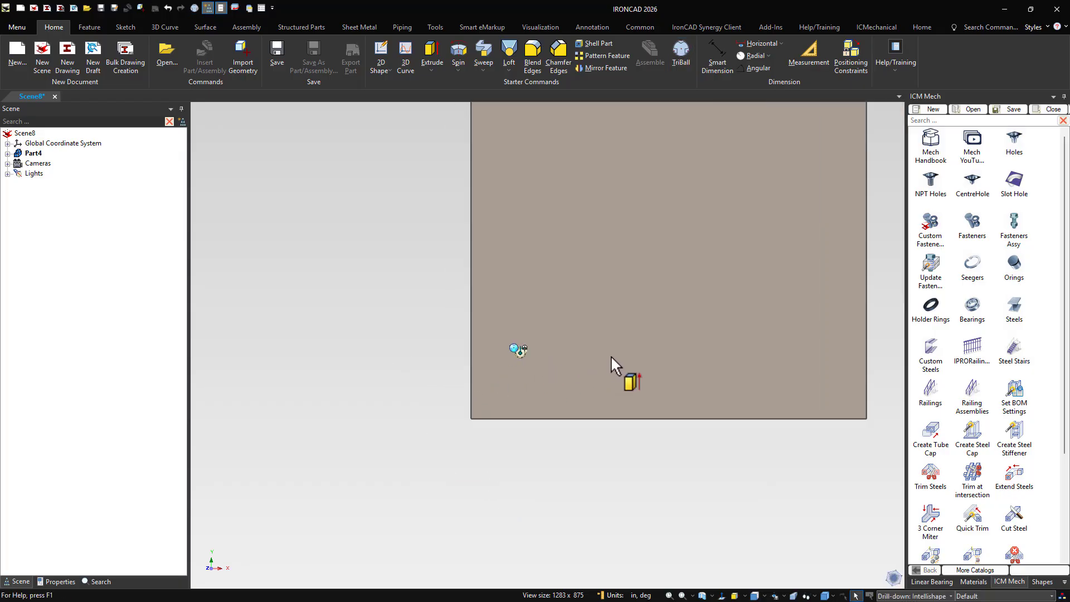
key(F10)
scroll(607, 232, down, 3)
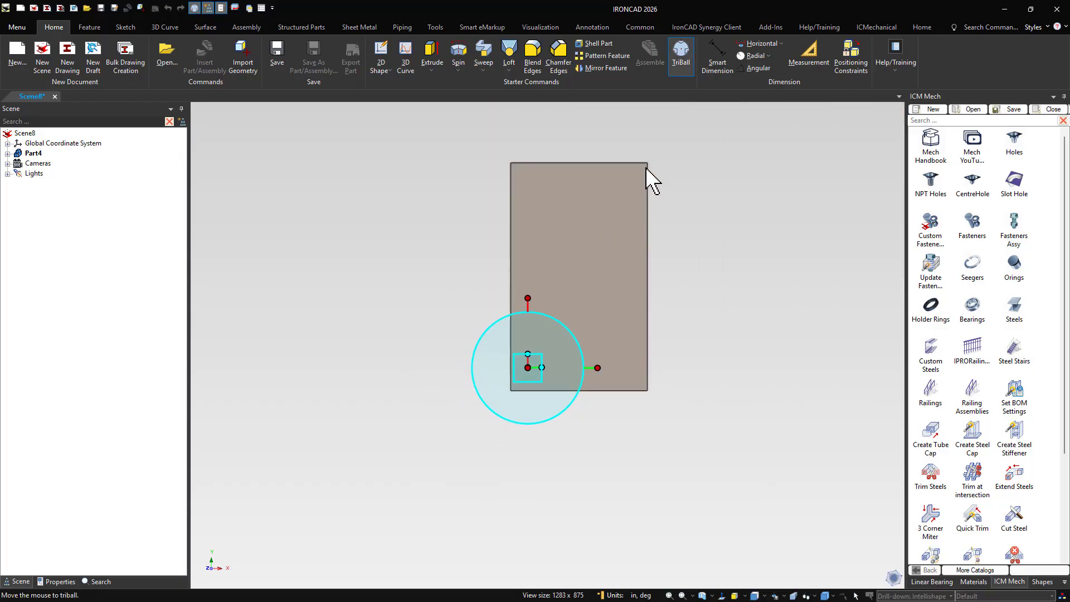
scroll(605, 266, up, 1)
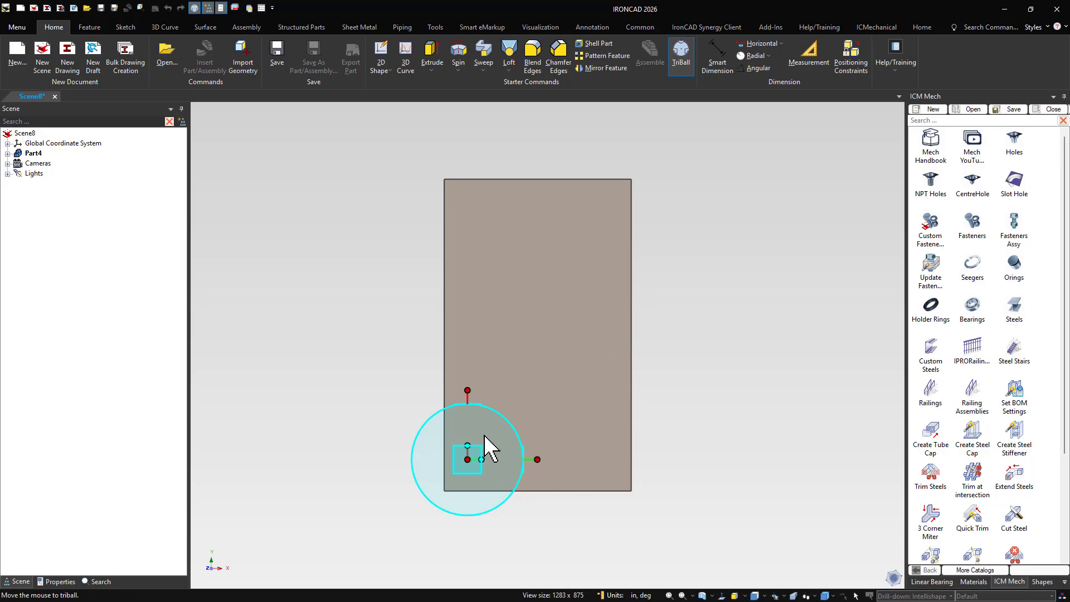
scroll(574, 461, up, 2)
scroll(732, 320, down, 1)
scroll(711, 286, up, 1)
scroll(677, 301, down, 1)
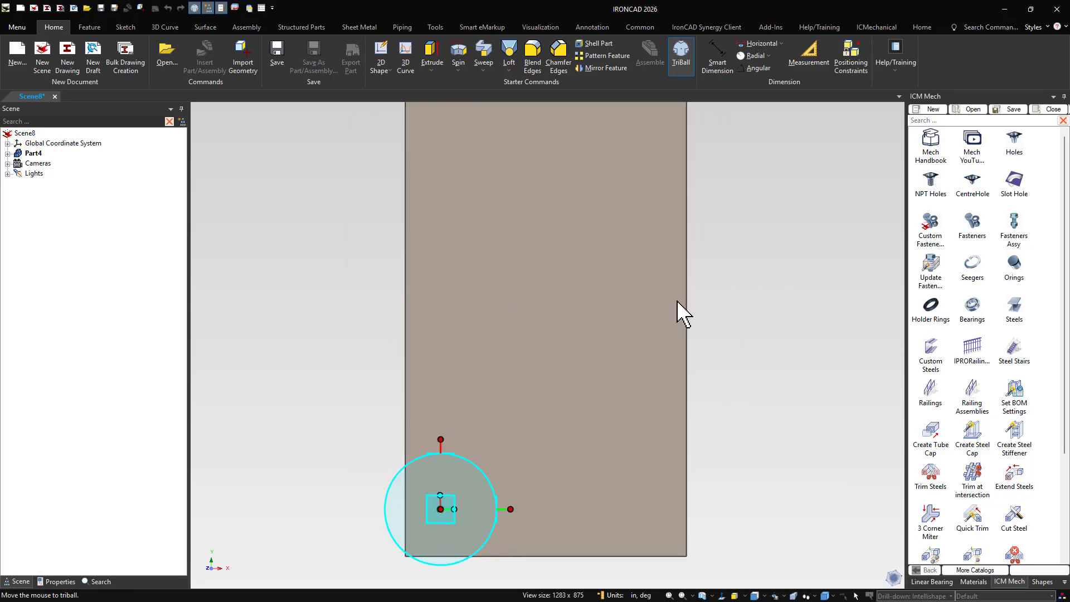
scroll(678, 302, down, 1)
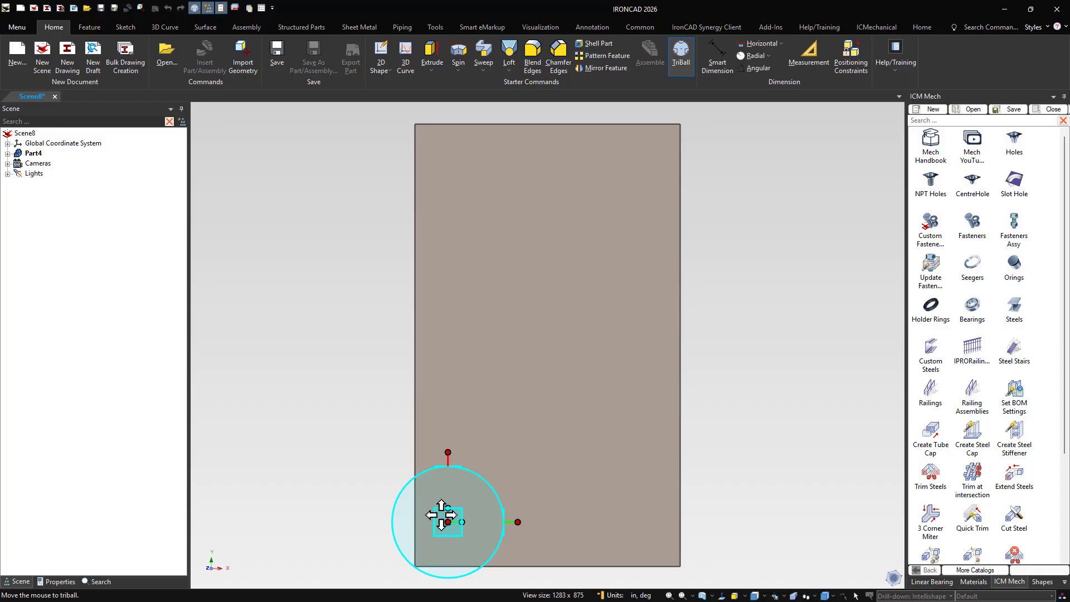
Create one linked copy of the threaded hole 1 in toward the plate's right long edge with the TriBall
click(516, 522)
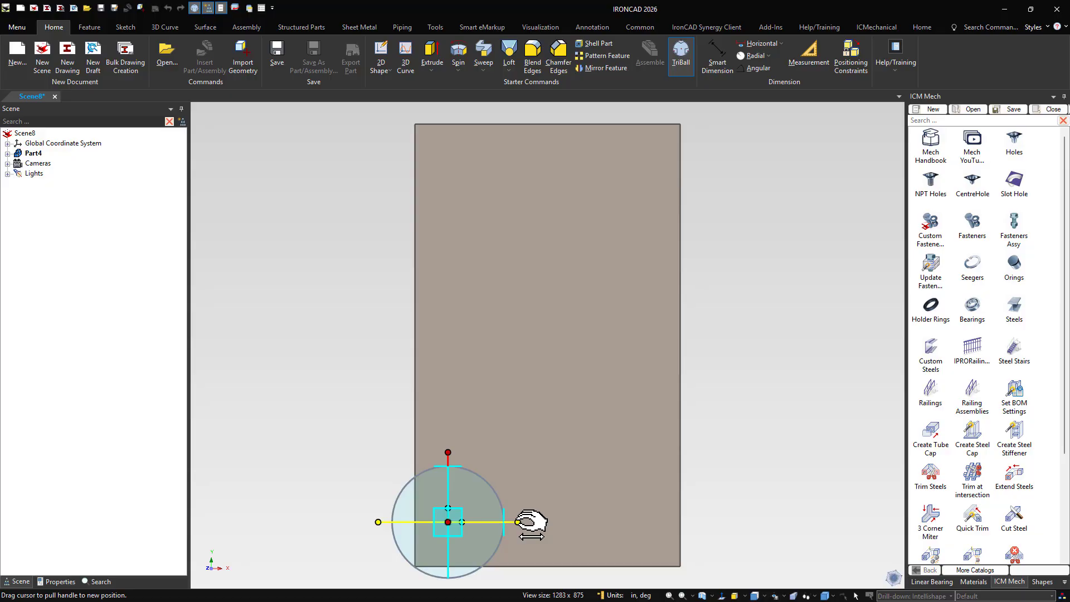
right_drag(518, 522, 554, 522)
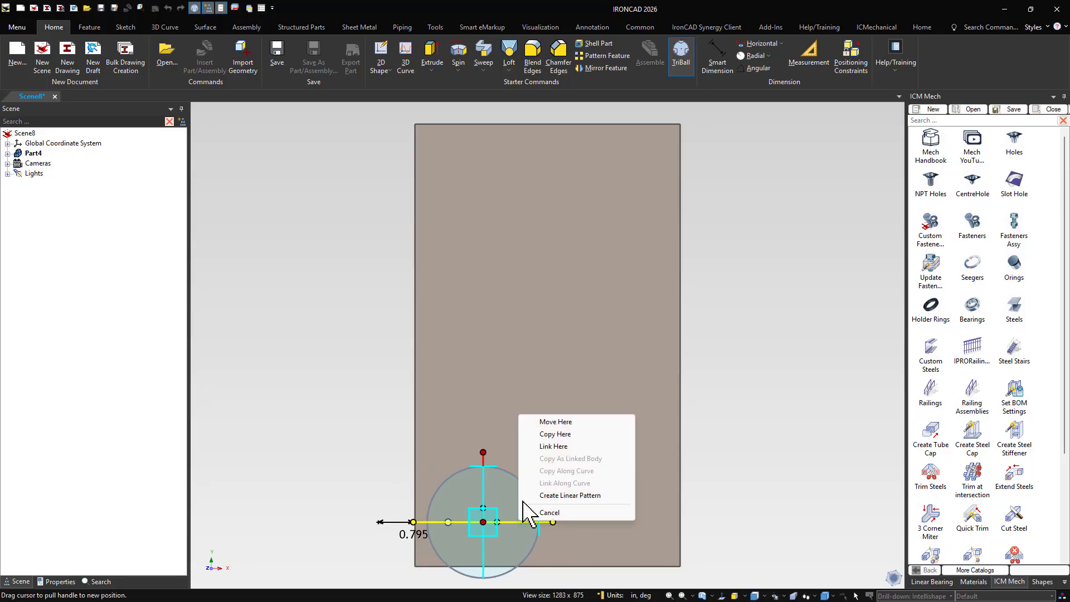
click(554, 447)
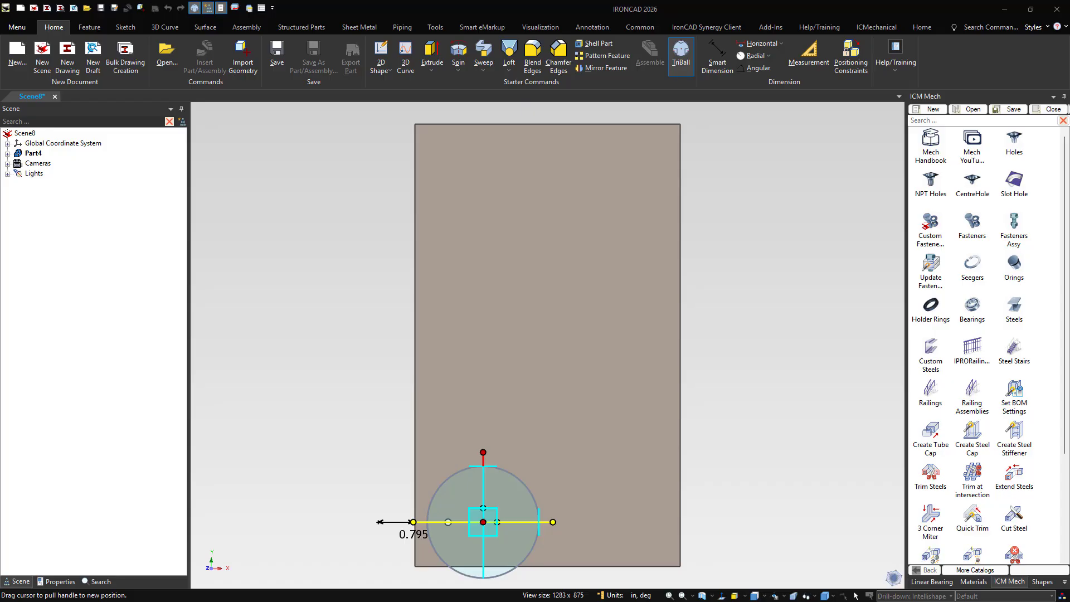
drag(168, 382, 265, 184)
double_click(254, 220)
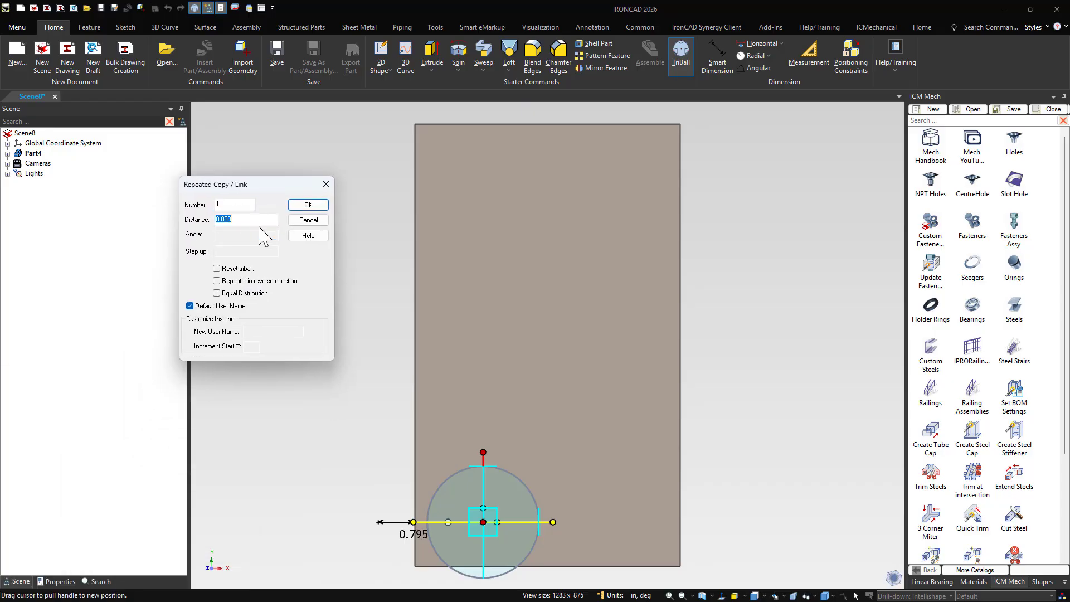
text(1)
click(315, 210)
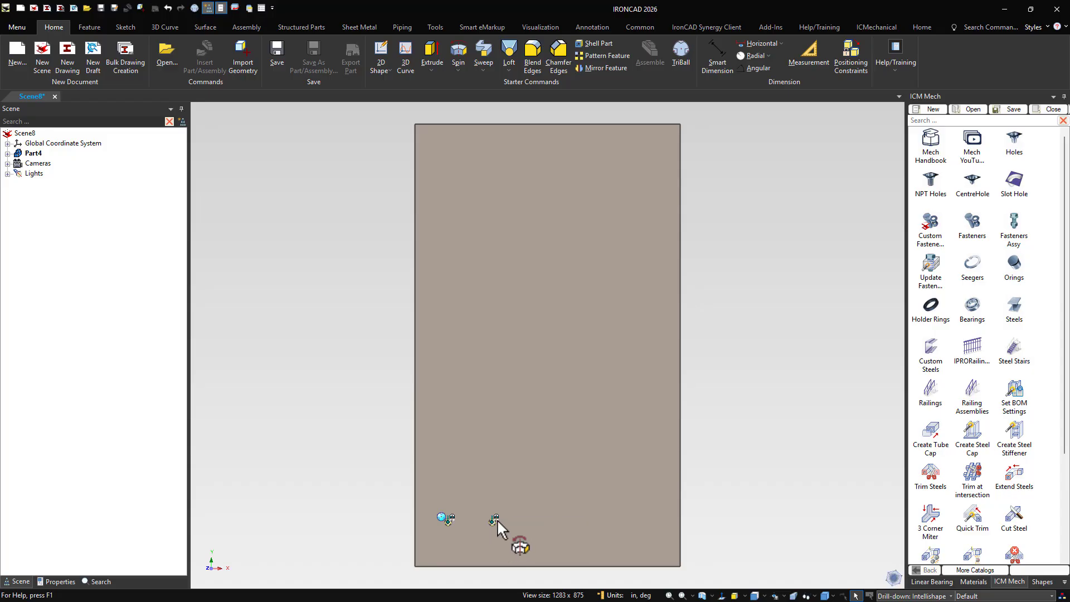
Link-copy both lower-left threaded holes once, 4 in up along the plate's length
middle_drag(494, 520, 527, 469)
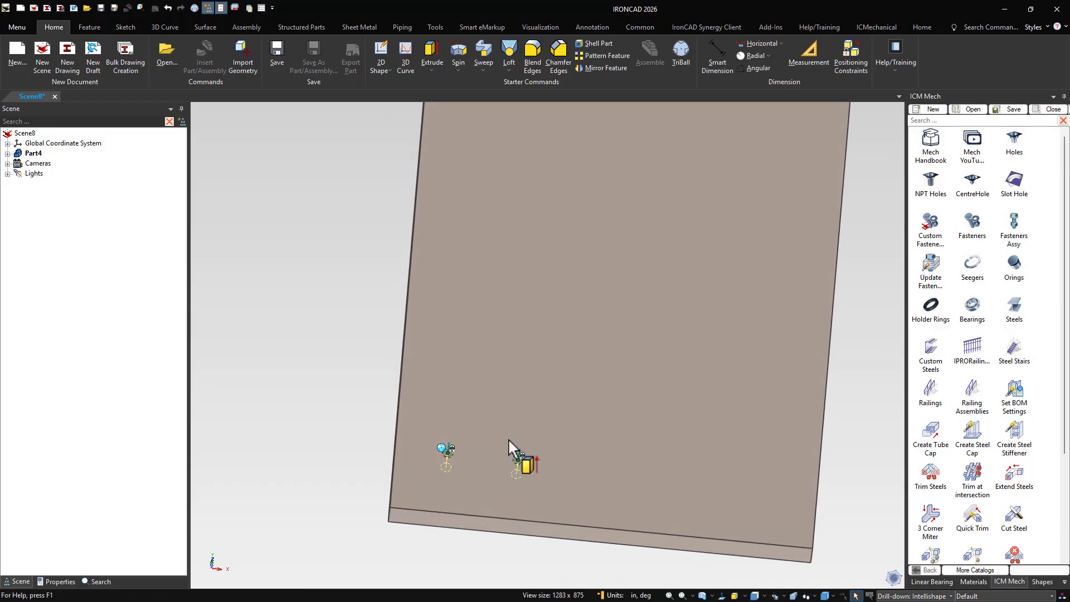
scroll(530, 362, down, 3)
key(F7)
click(546, 373)
scroll(542, 336, down, 2)
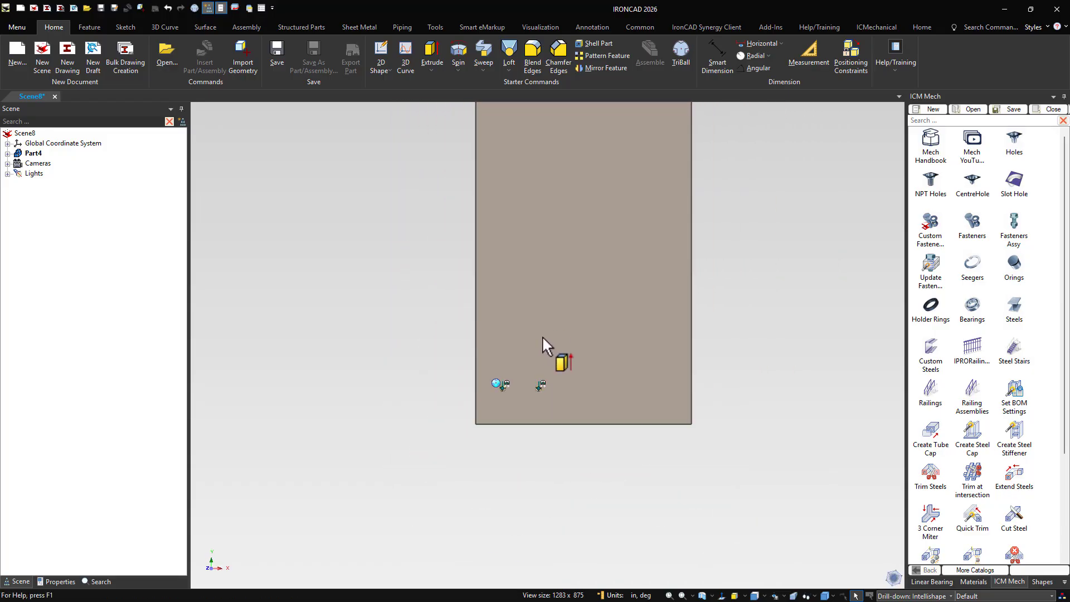
scroll(563, 267, up, 2)
key(F10)
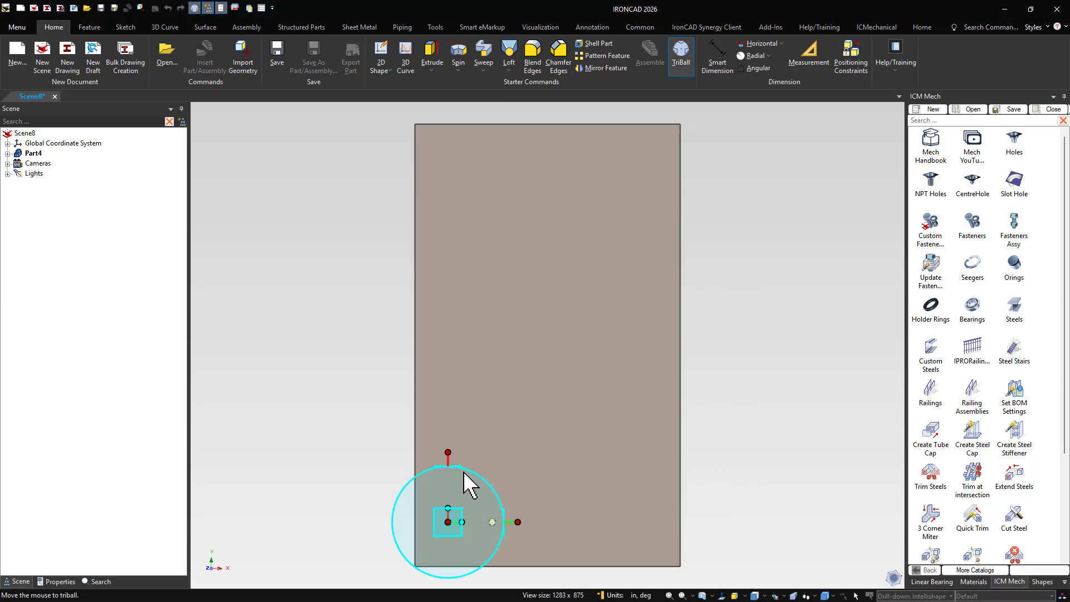
click(448, 452)
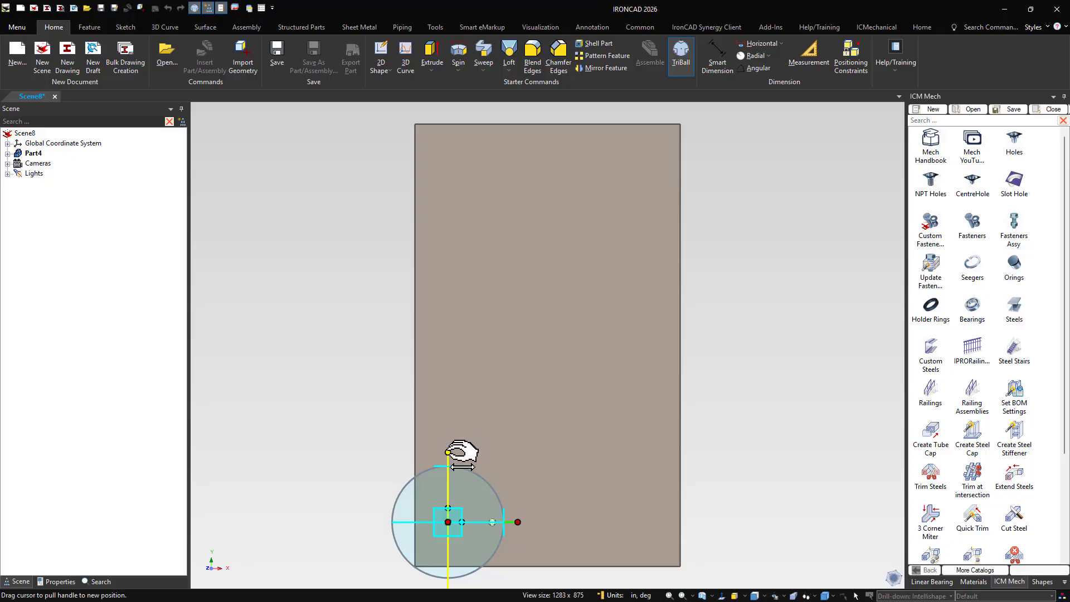
right_drag(449, 453, 448, 311)
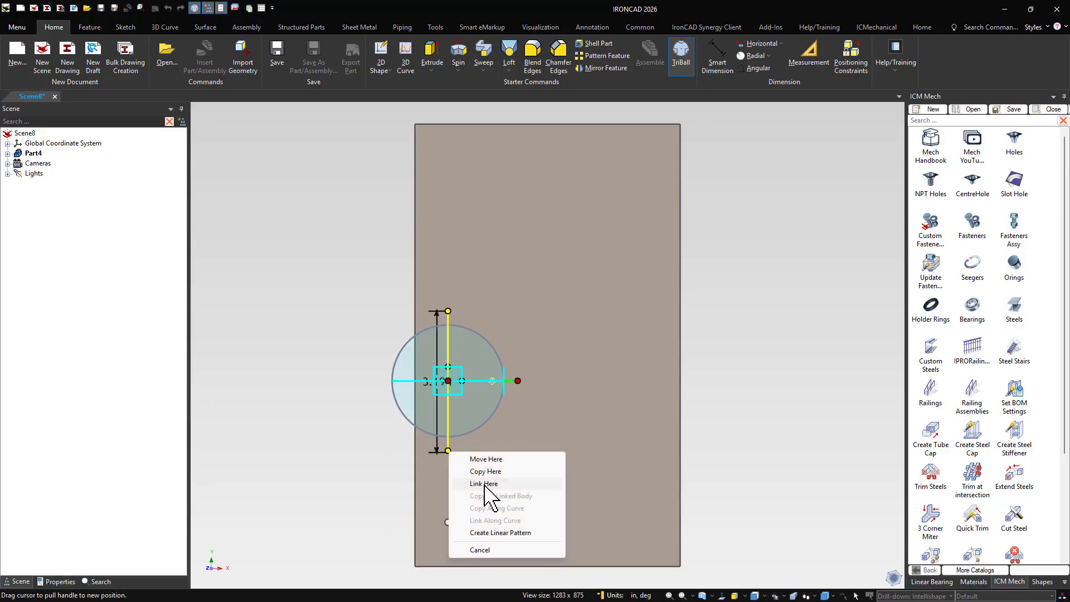
click(484, 483)
double_click(260, 221)
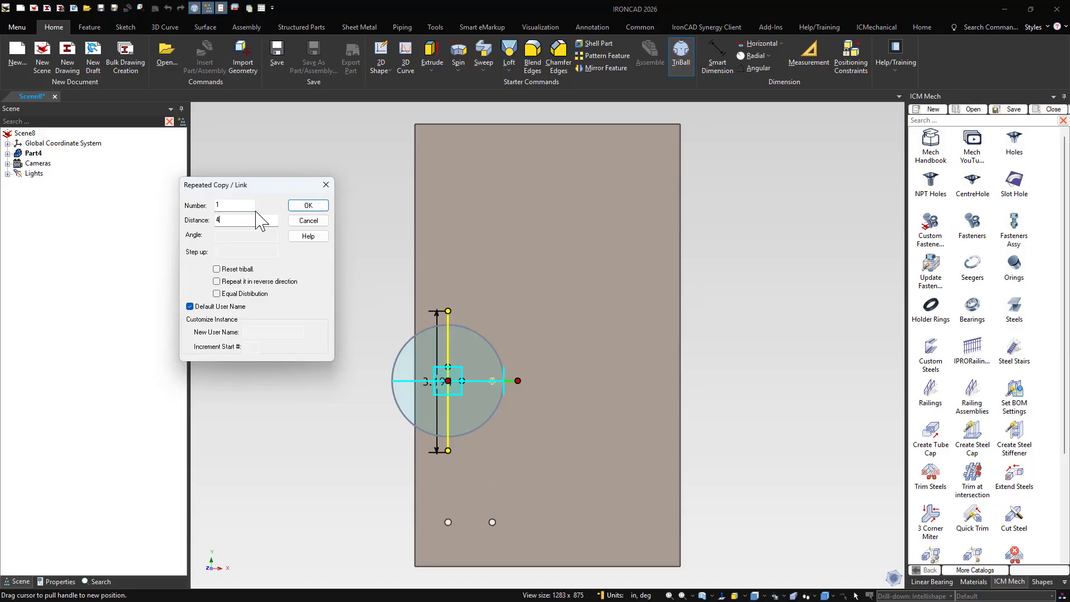
click(301, 204)
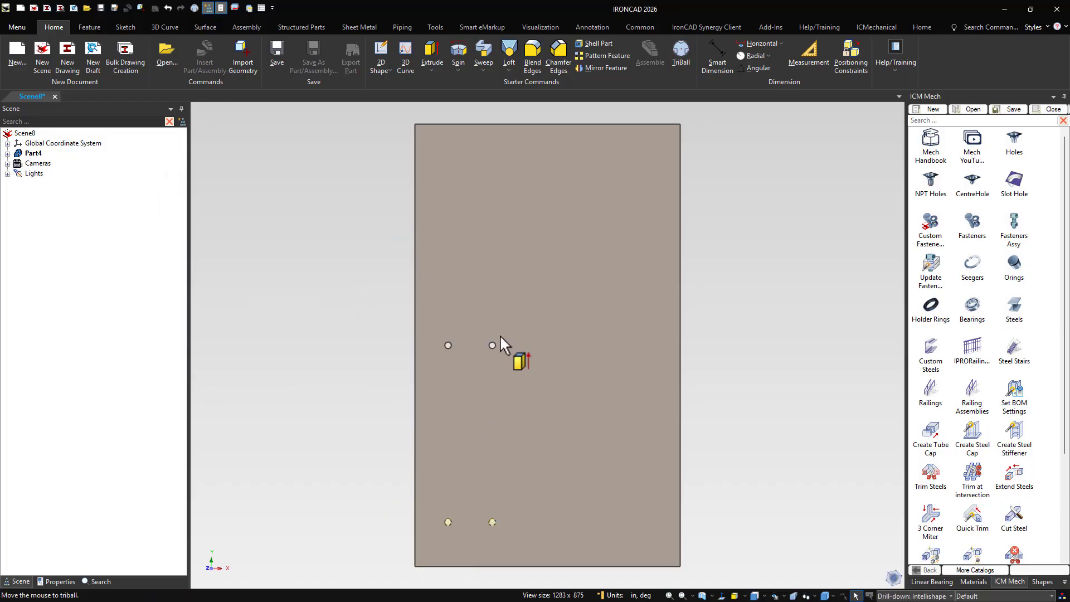
Link-copy the middle pair of threaded holes once, 4 in farther toward the plate's upper short edge
click(493, 346)
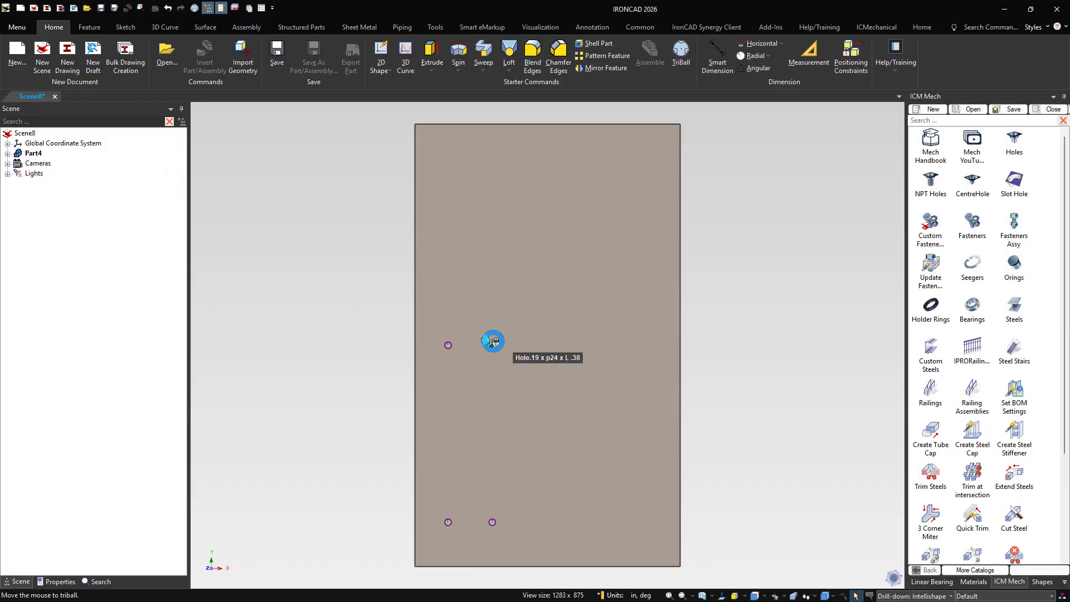
key(F10)
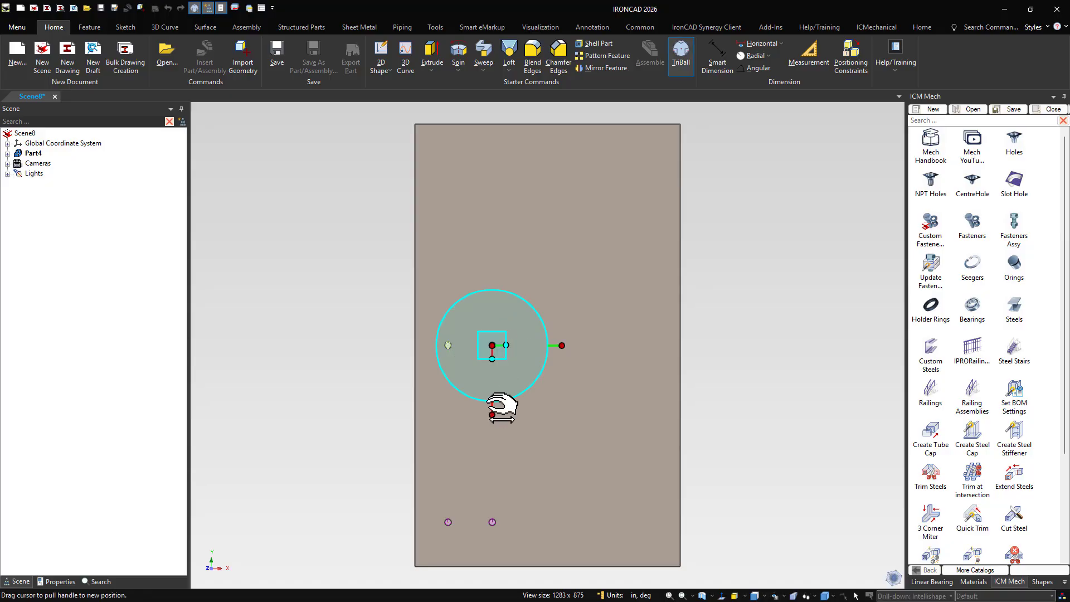
drag(492, 415, 492, 345)
right_drag(492, 345, 491, 262)
click(538, 448)
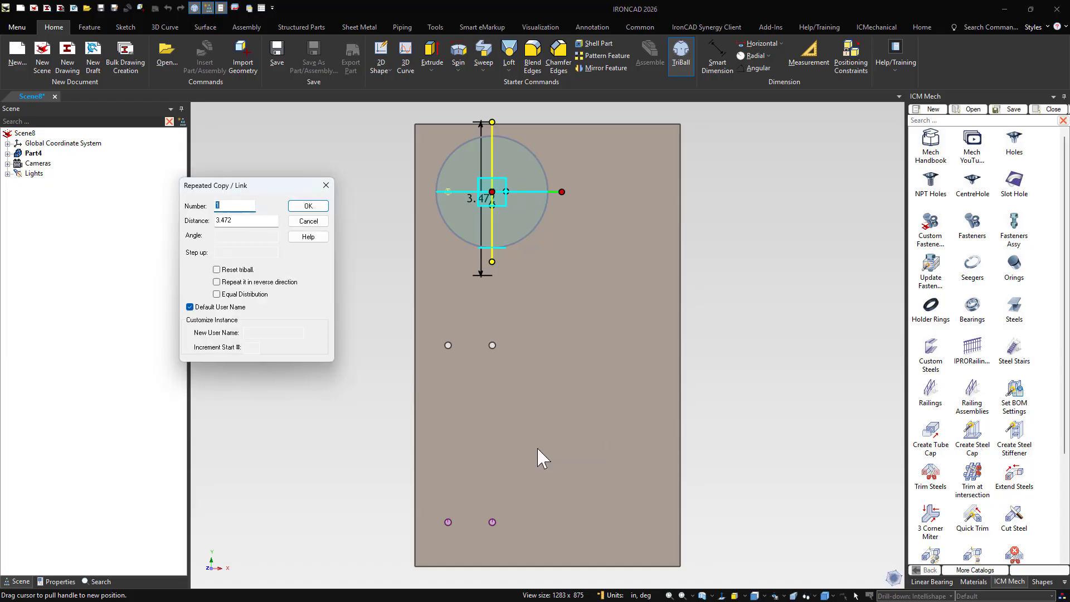
text(4)
key(Return)
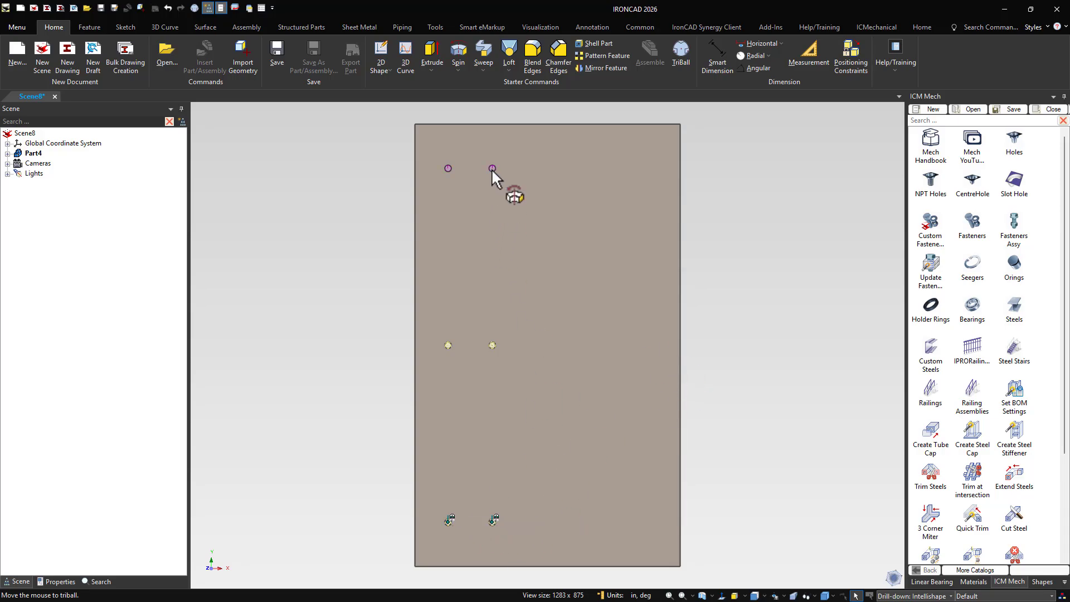
Select all six threaded holes and relocate only their TriBall to the midpoint of the plate's lower short edge
shift+click(449, 166)
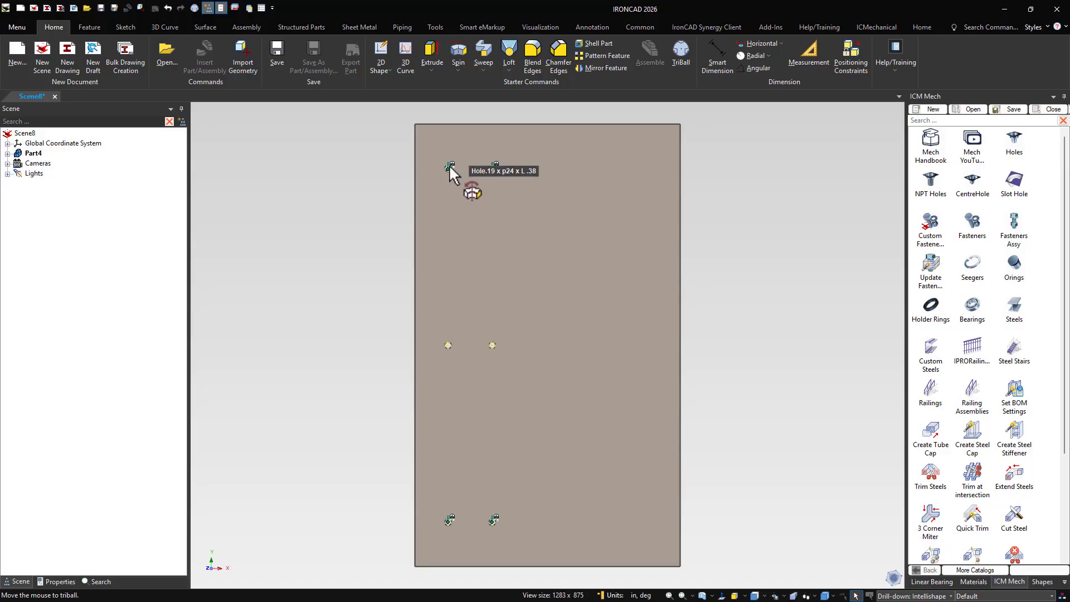
key(F10)
key(space)
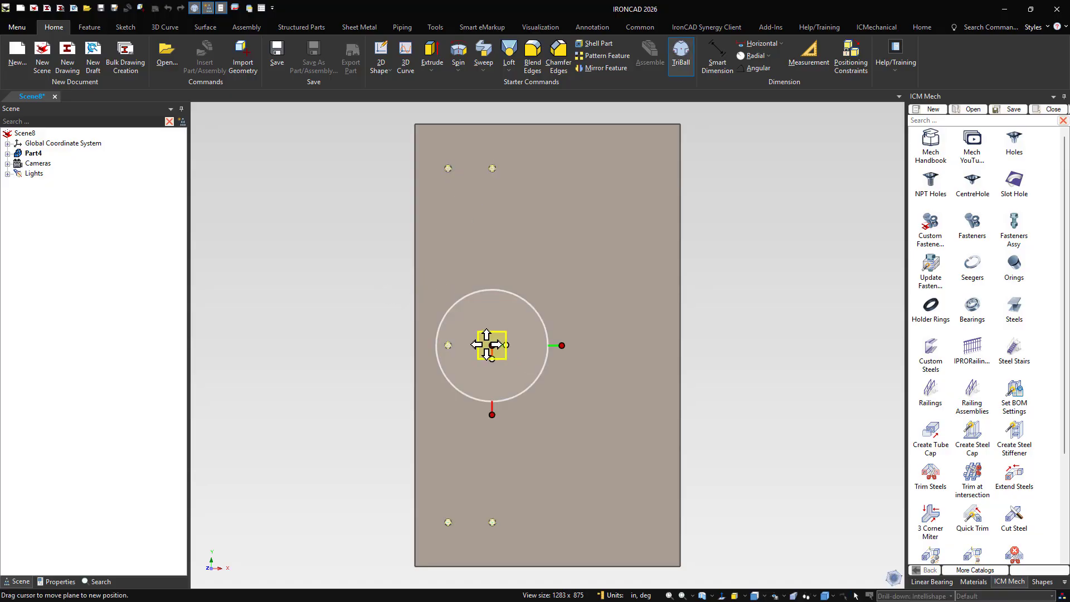
drag(492, 346, 550, 566)
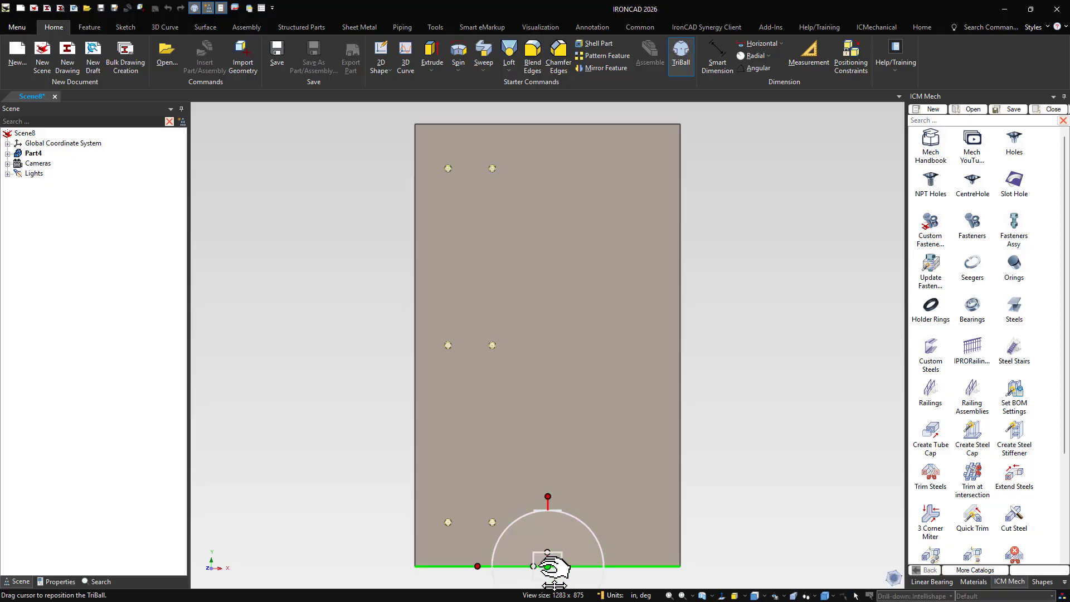
key(space)
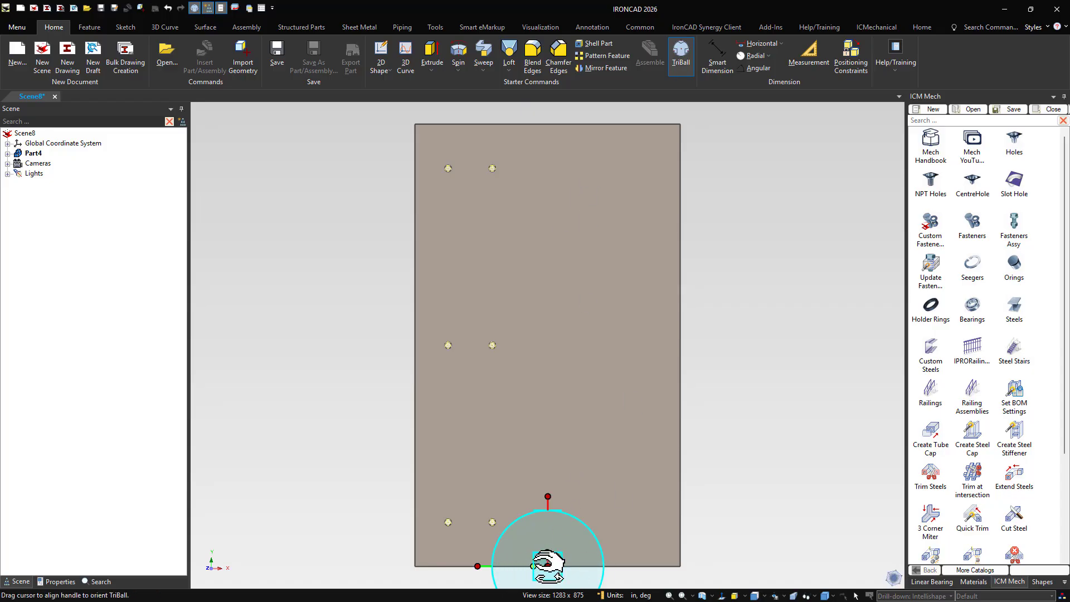
Mirror the six threaded holes to the plate's right half about the TriBall and view the whole plate in isometric
shift+middle_drag(526, 583, 525, 513)
scroll(525, 511, up, 6)
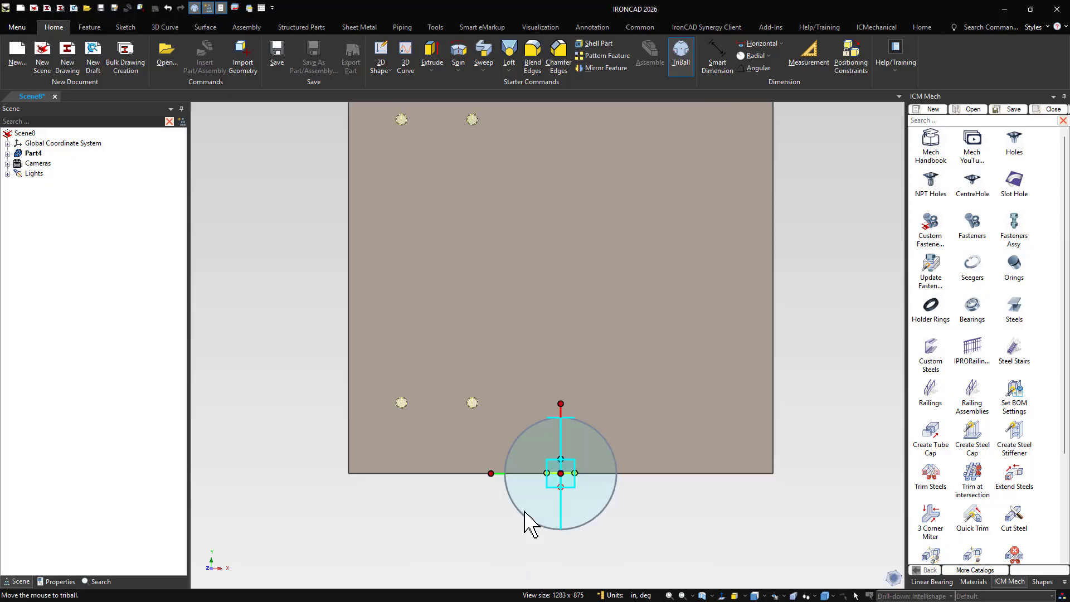
middle_drag(538, 457, 535, 429)
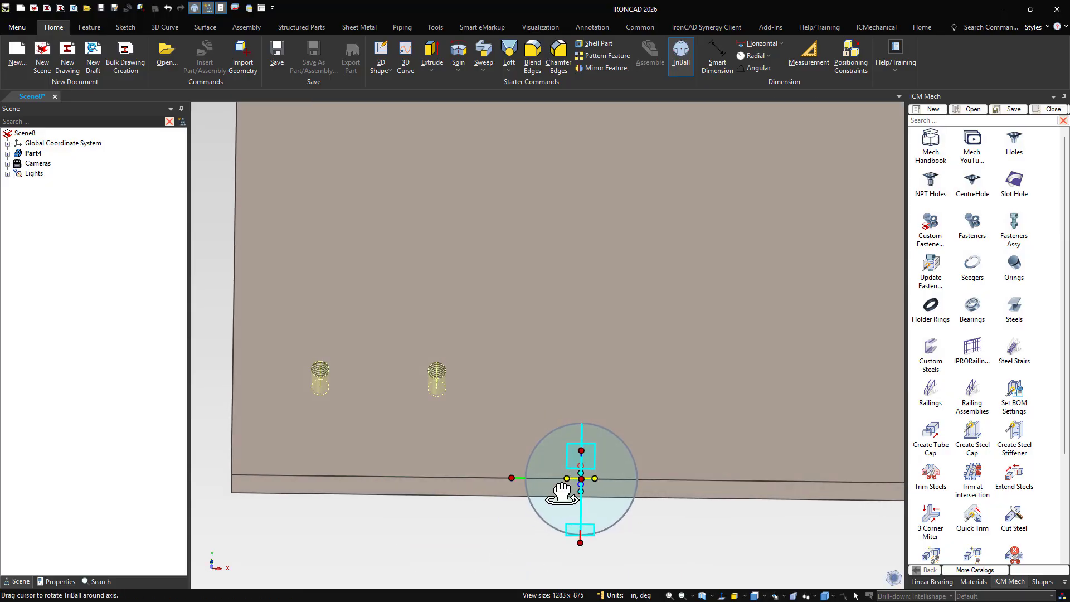
scroll(569, 491, down, 3)
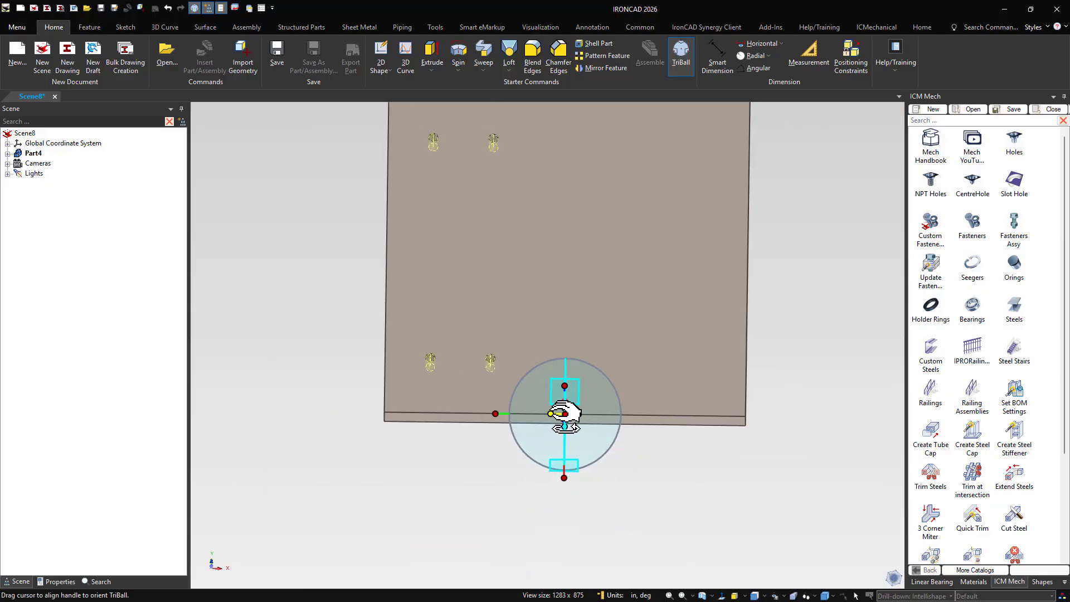
right_click(553, 413)
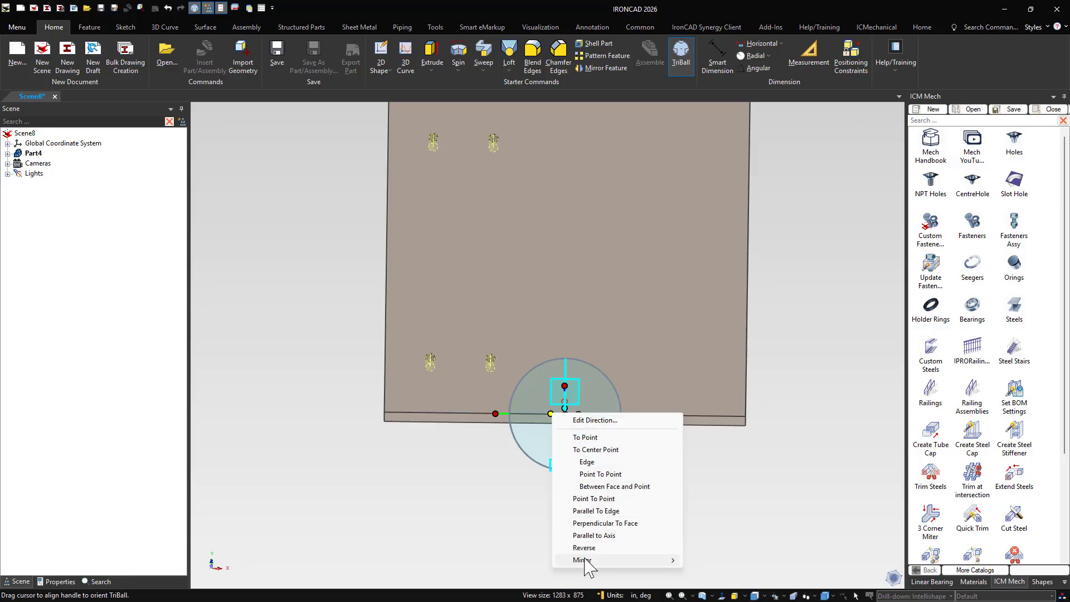
click(707, 549)
scroll(656, 303, down, 5)
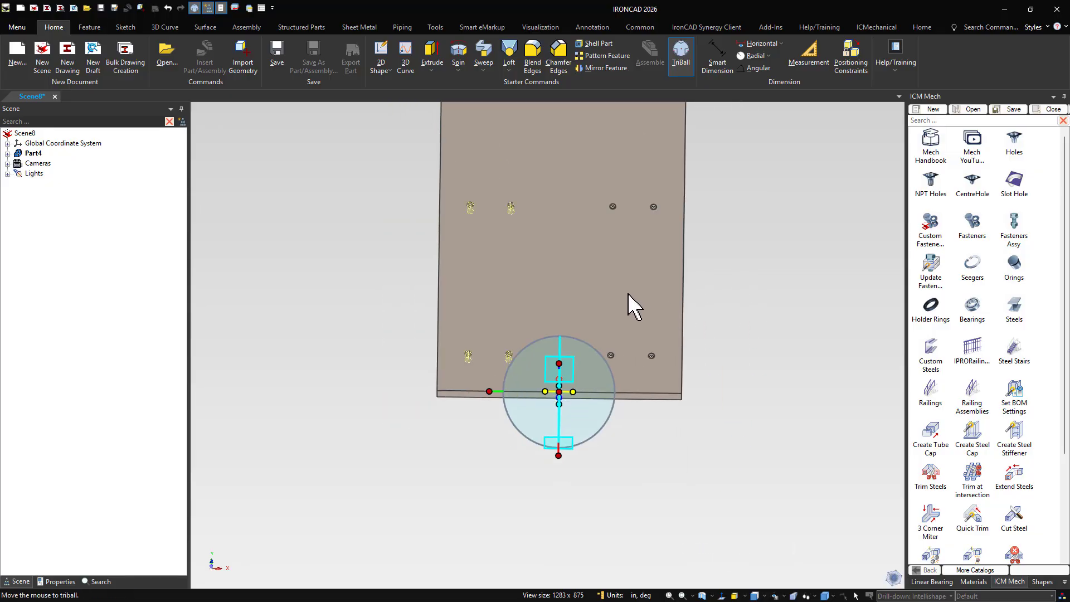
key(F10)
scroll(633, 232, up, 1)
click(648, 272)
key(Home)
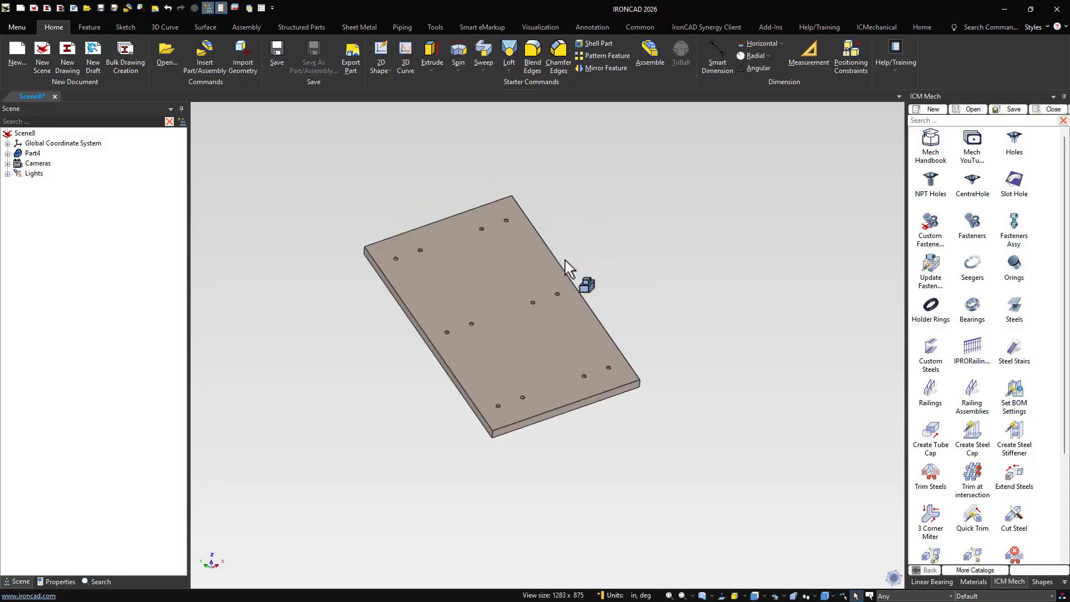
key(F8)
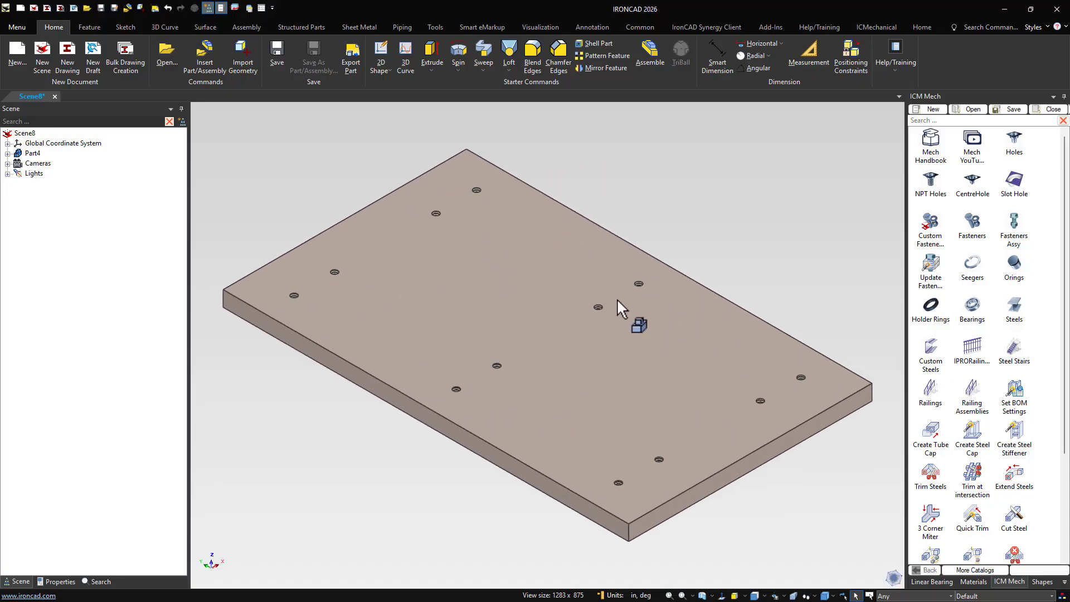
Rename the plate part as BOTTOM BASE in the scene tree
click(22, 154)
click(33, 154)
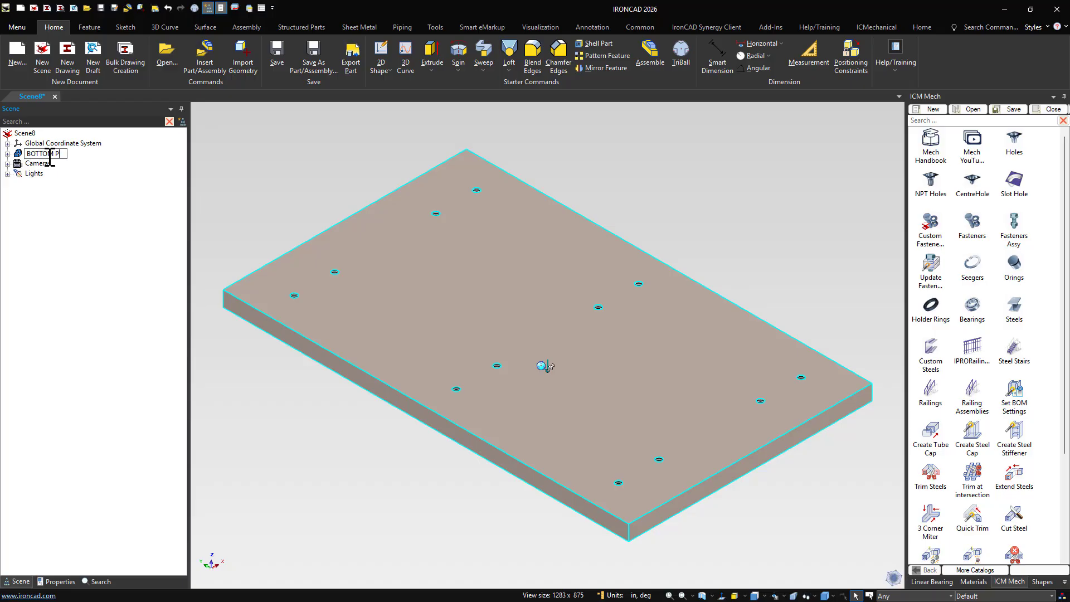
key(Return)
click(806, 221)
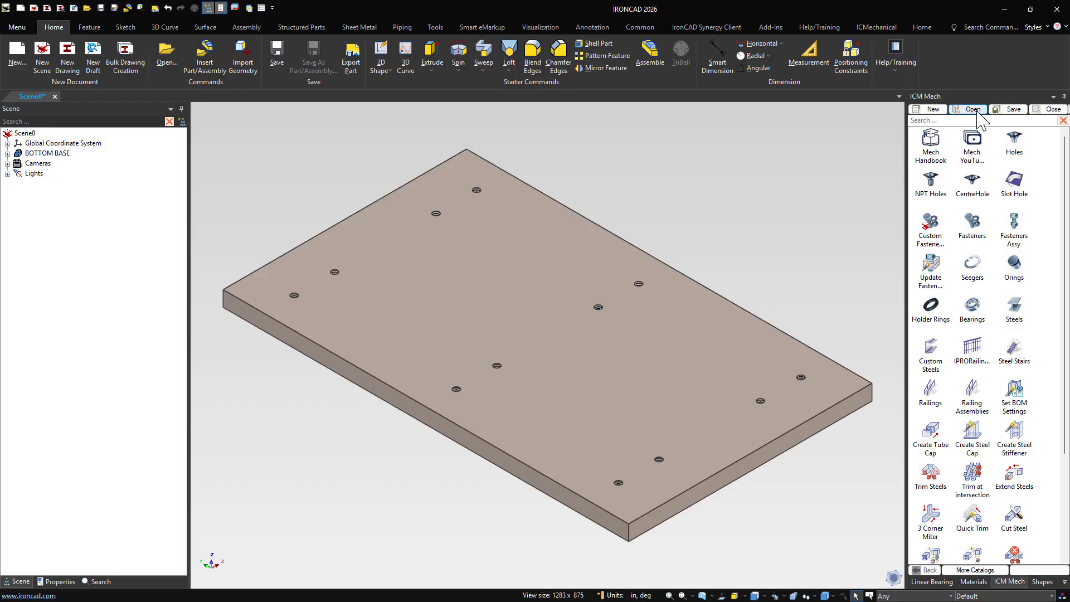
Create a new empty catalog
click(941, 111)
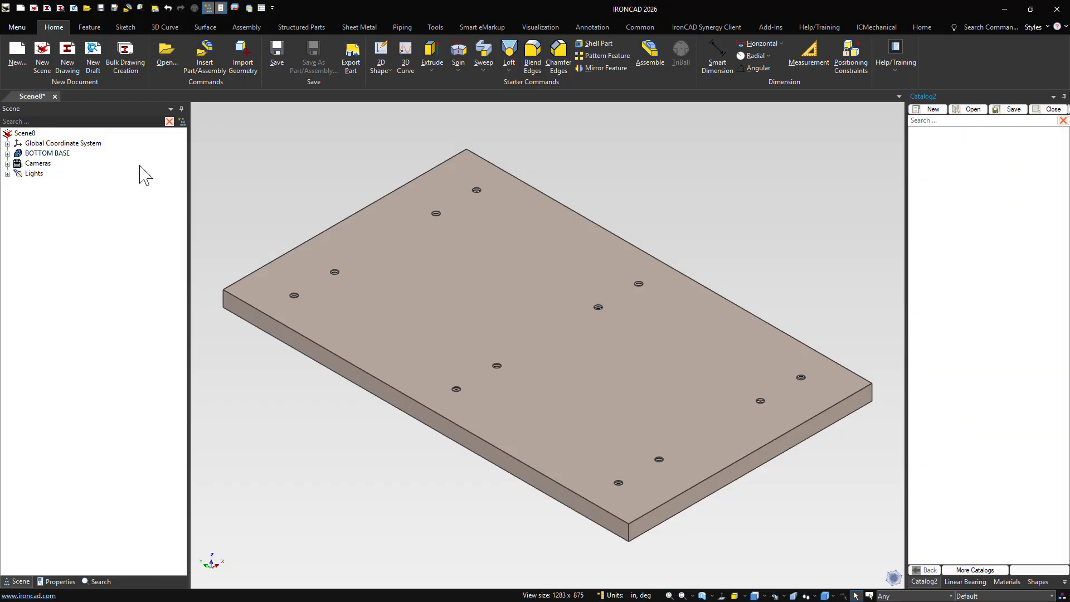
drag(46, 156, 152, 172)
drag(42, 160, 438, 299)
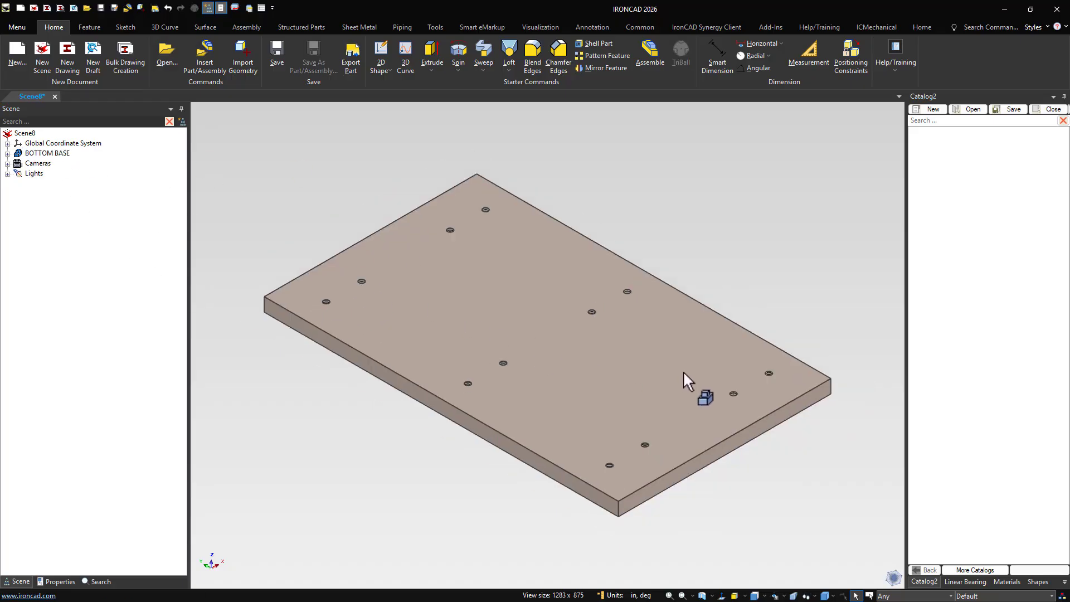
drag(684, 372, 656, 104)
Apply the Aluminum - 6061 material from the Materials catalog to the plate, replacing its individual surface styles
click(1065, 581)
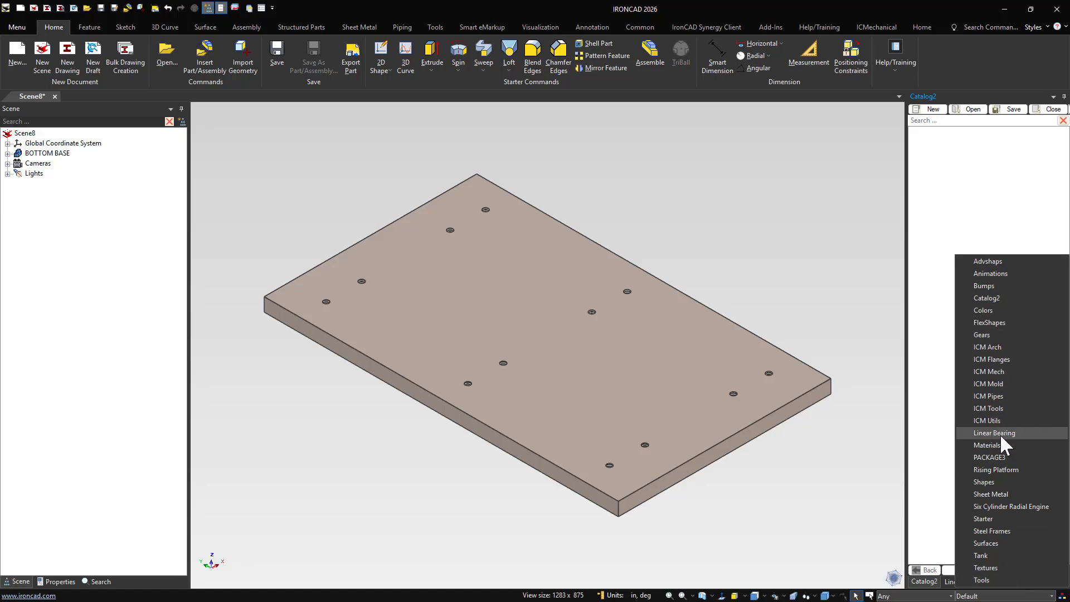
click(1004, 456)
scroll(966, 316, down, 20)
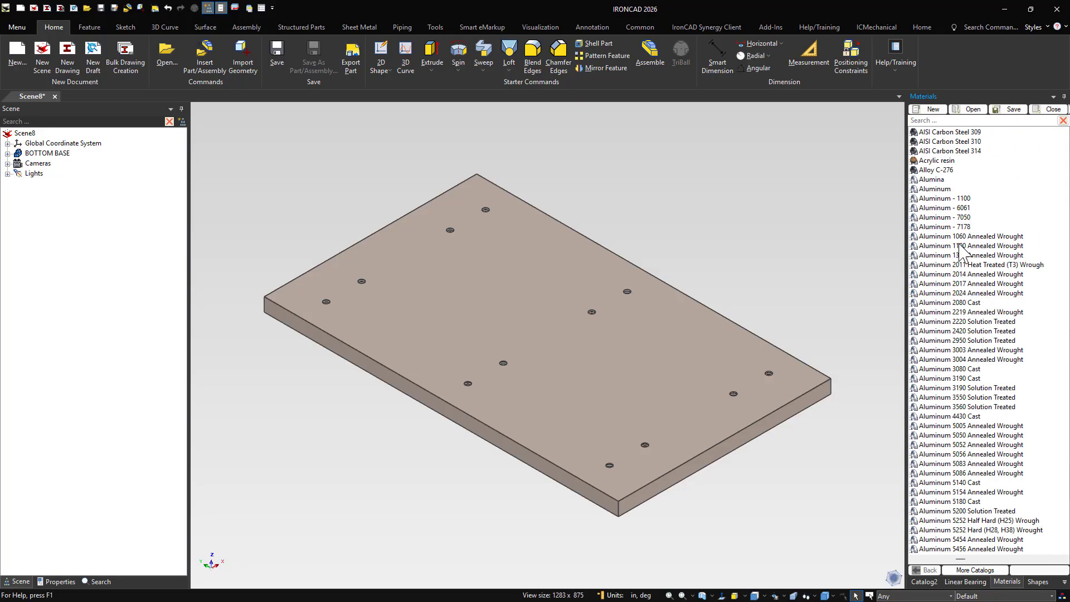
drag(942, 210, 636, 312)
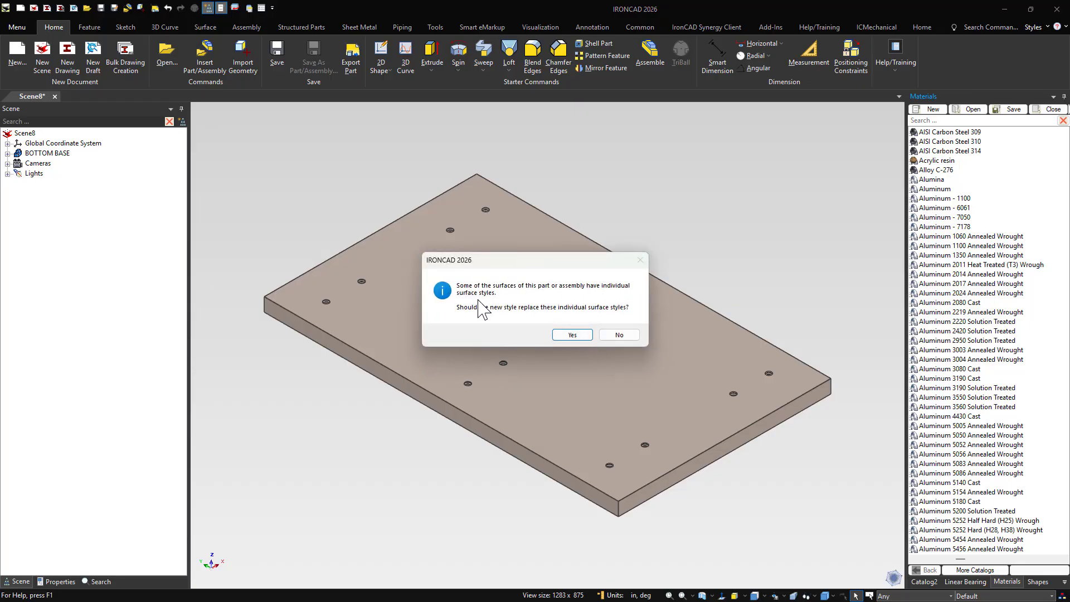
click(572, 334)
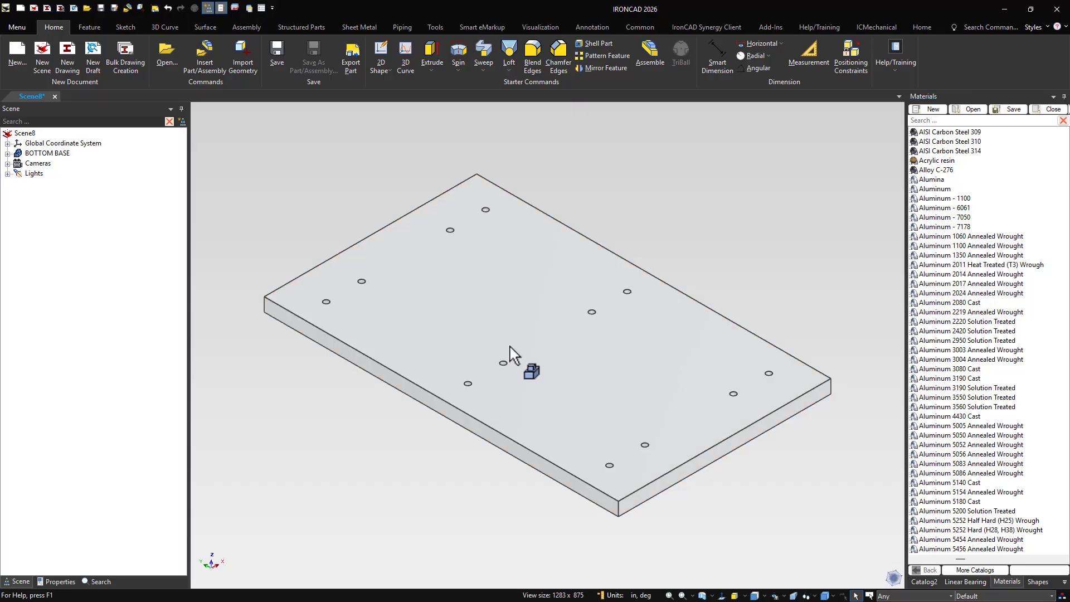
Add the BOTTOM BASE part from the scene tree to the empty Catalog2 catalog
scroll(586, 289, up, 2)
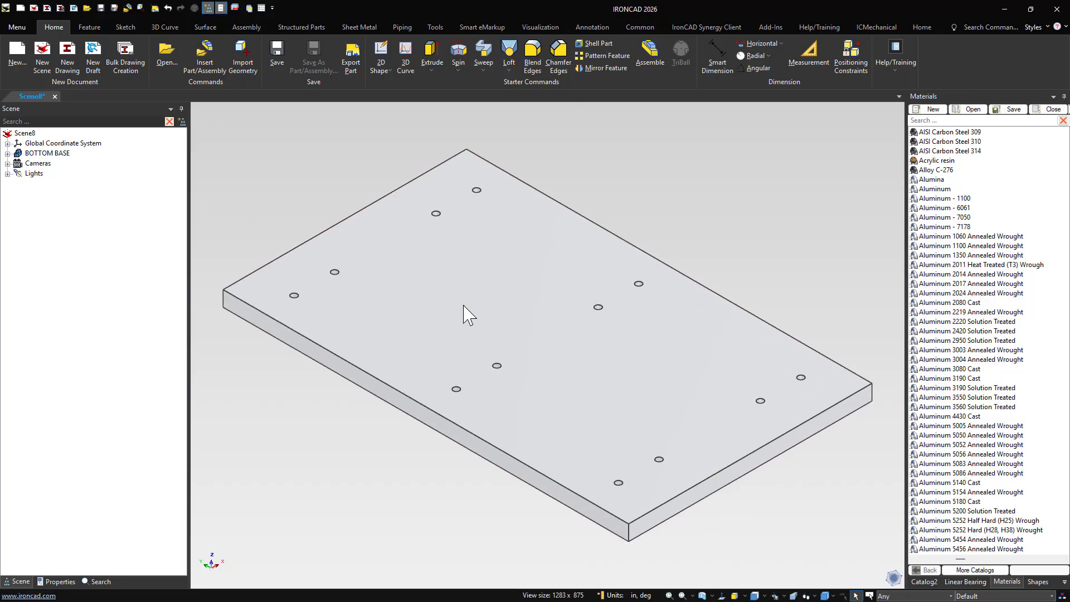
click(926, 581)
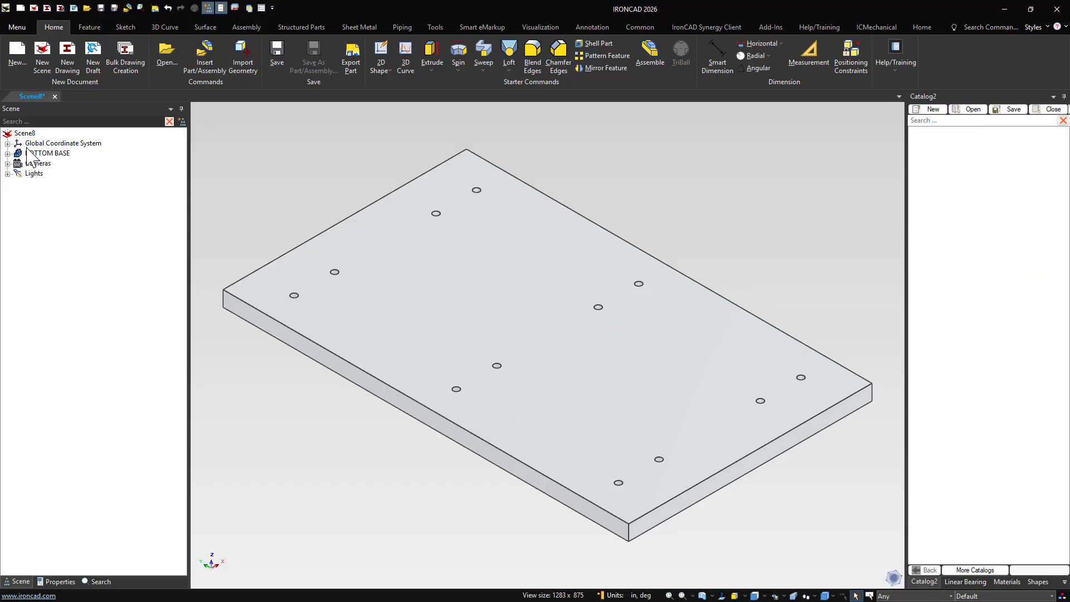
click(47, 154)
drag(45, 155, 945, 189)
Start saving the catalog and create a new folder named Linear Bearing on the Desktop
click(1014, 109)
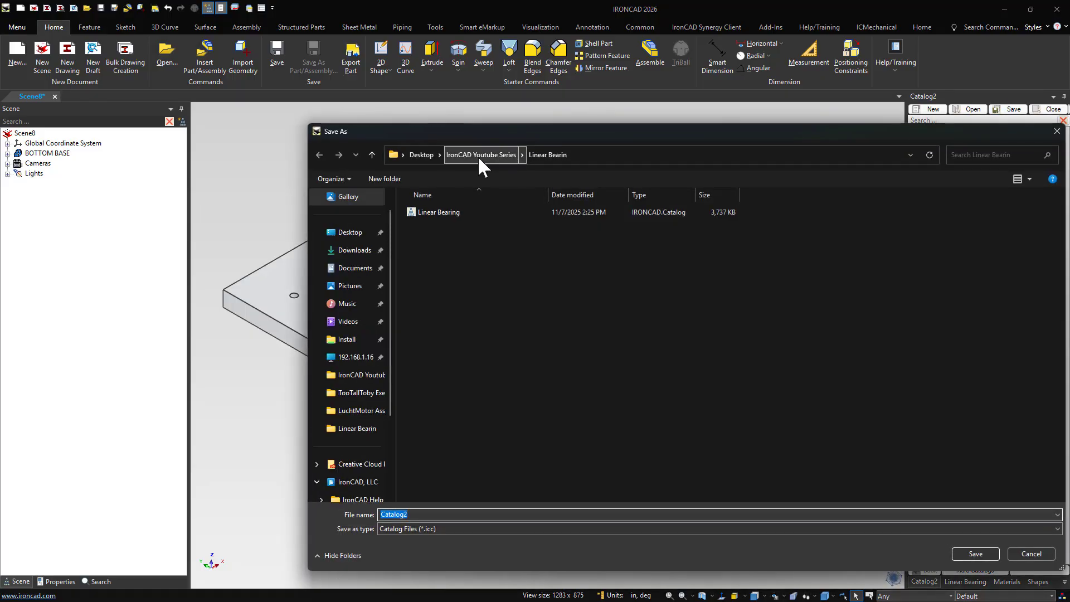
click(478, 156)
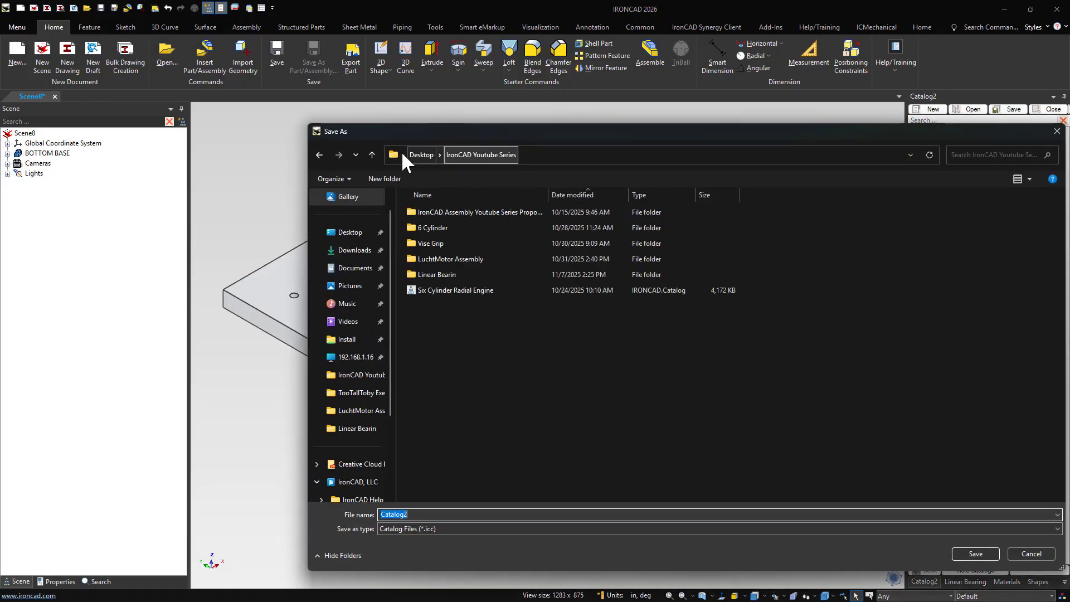
key(alt+Up)
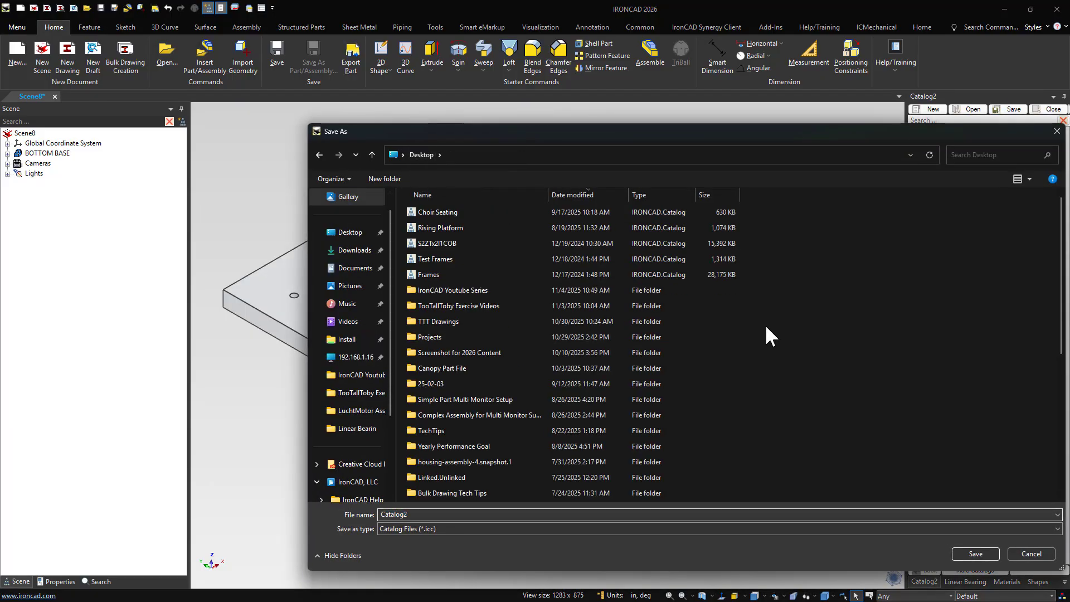
right_click(765, 324)
mouse_move(805, 455)
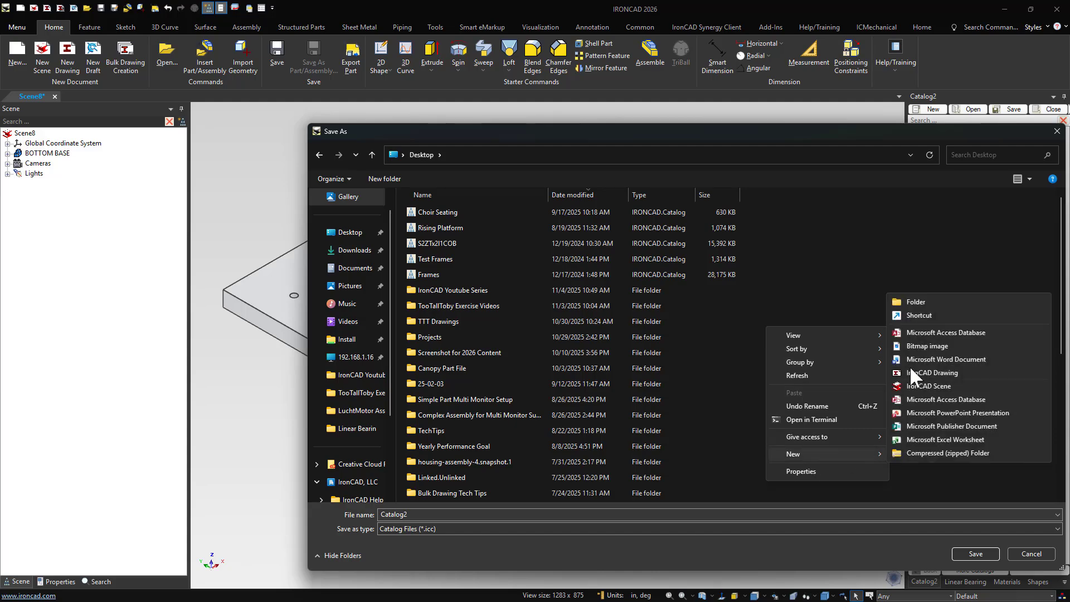
click(914, 304)
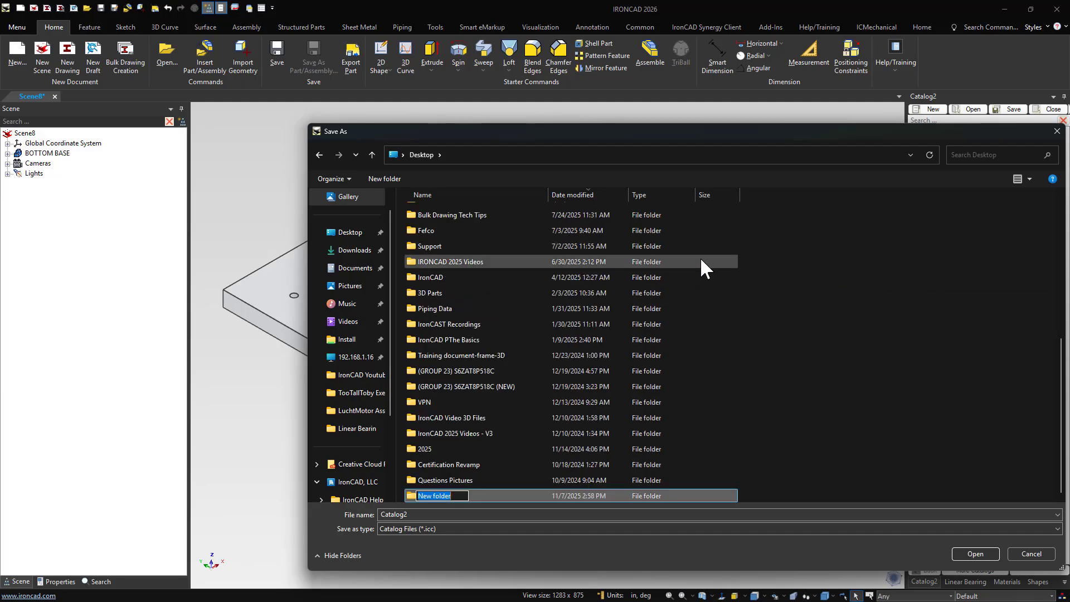
text(Linear Bearing)
key(Return)
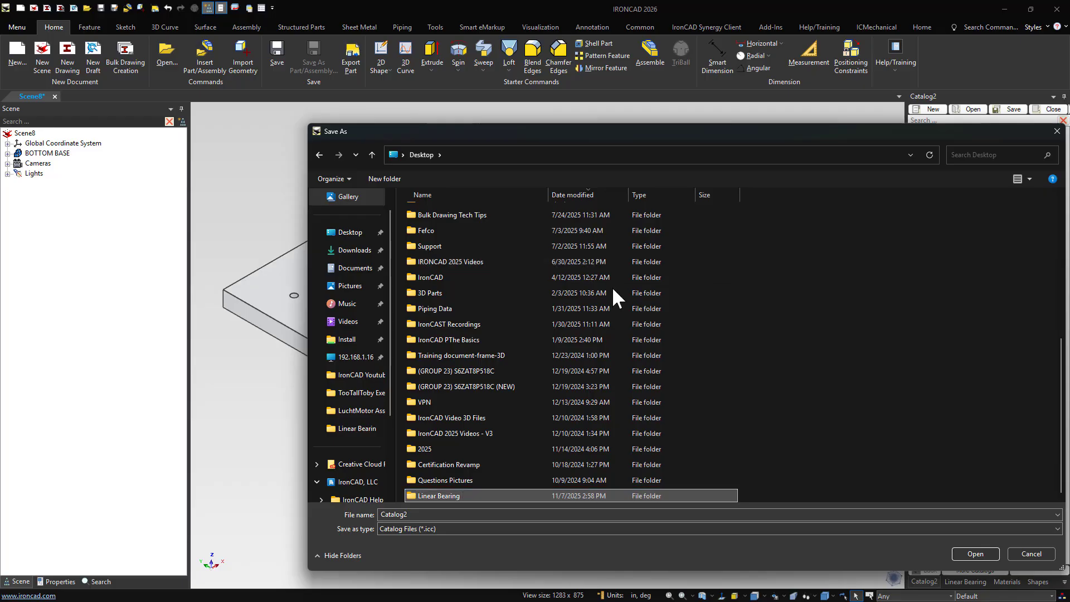
Save the catalog inside the new Linear Bearing folder under the file name Linear Bearing Assembly
double_click(453, 494)
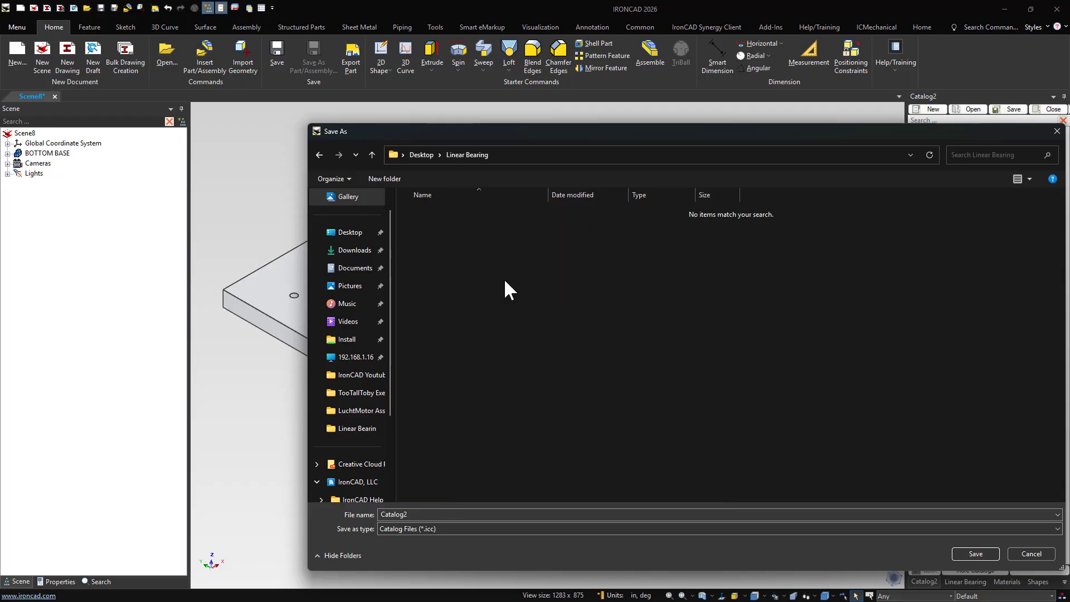
double_click(419, 510)
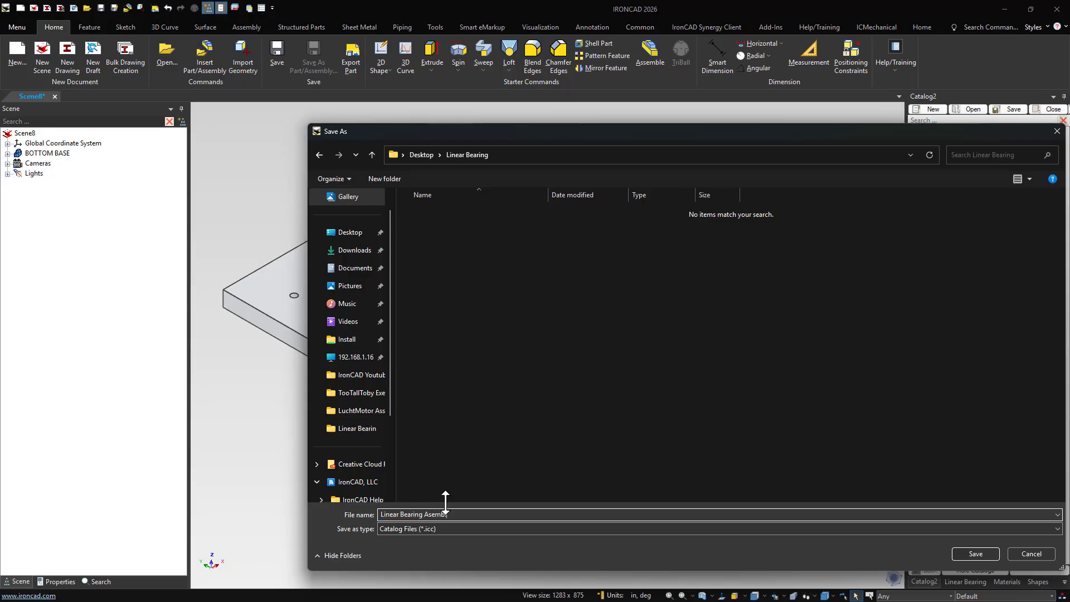
text(Linear Bearing Assembly)
key(Return)
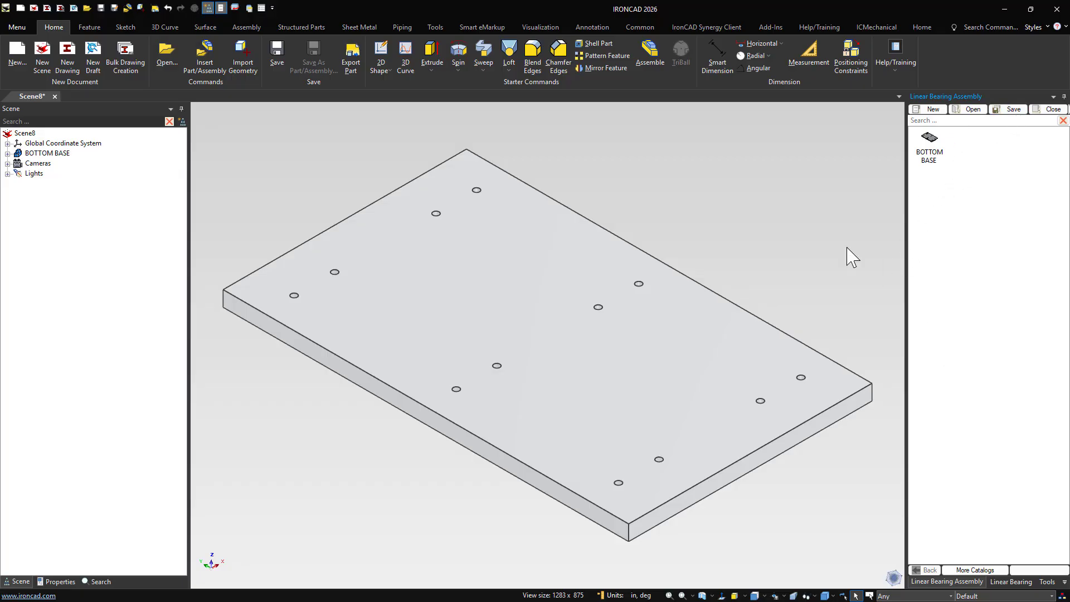
drag(848, 248, 449, 289)
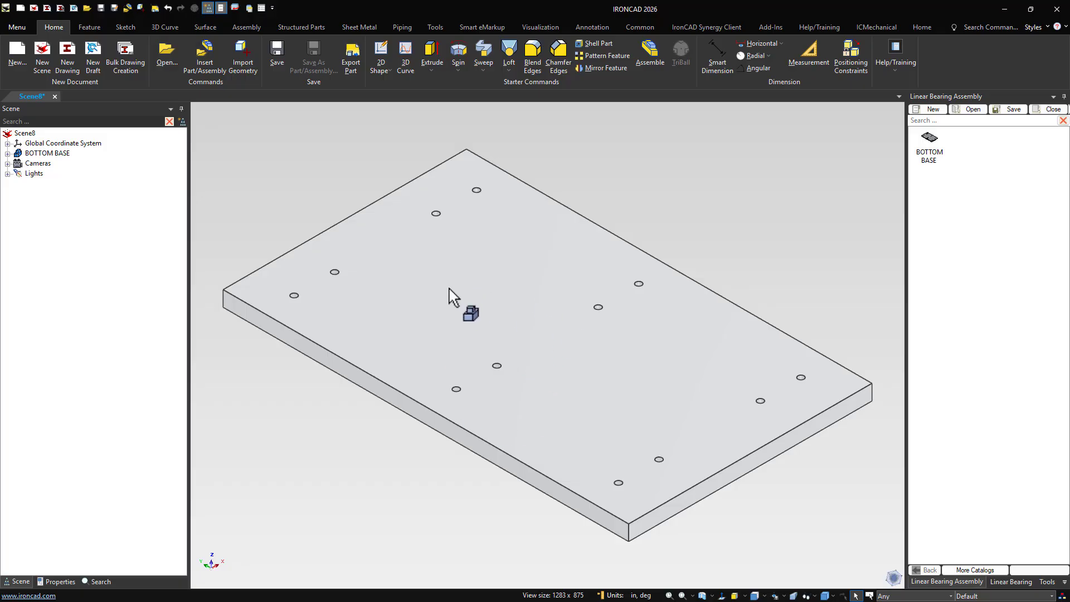